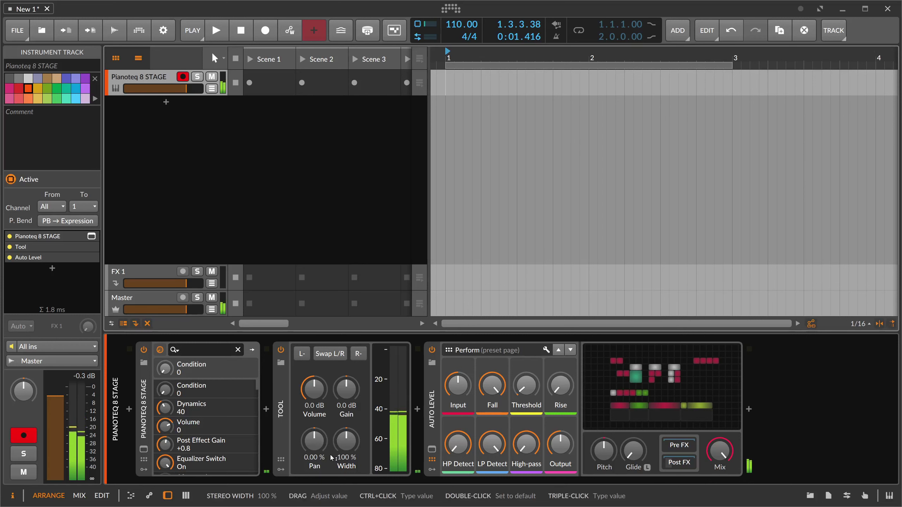
Step: Pan the Tool device to -100 % and reset the pan to its default
left_click_drag(320, 440, 319, 473)
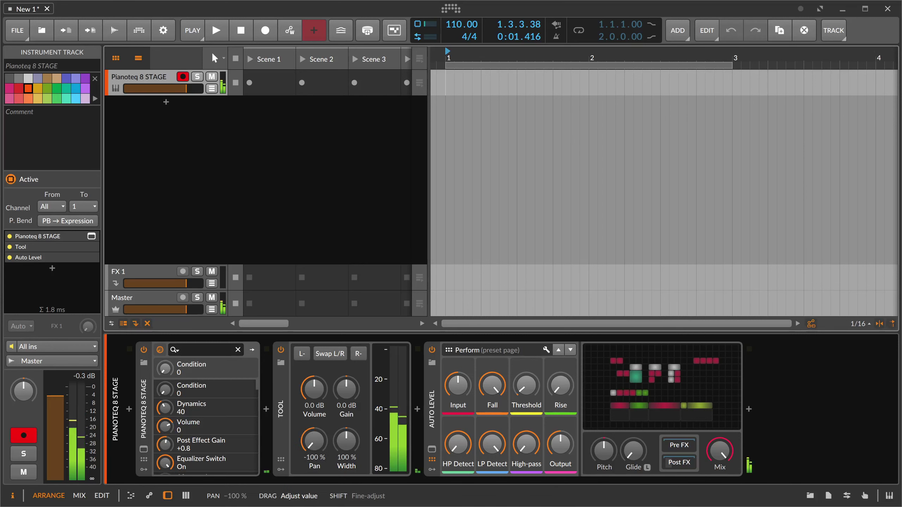
double_click(316, 441)
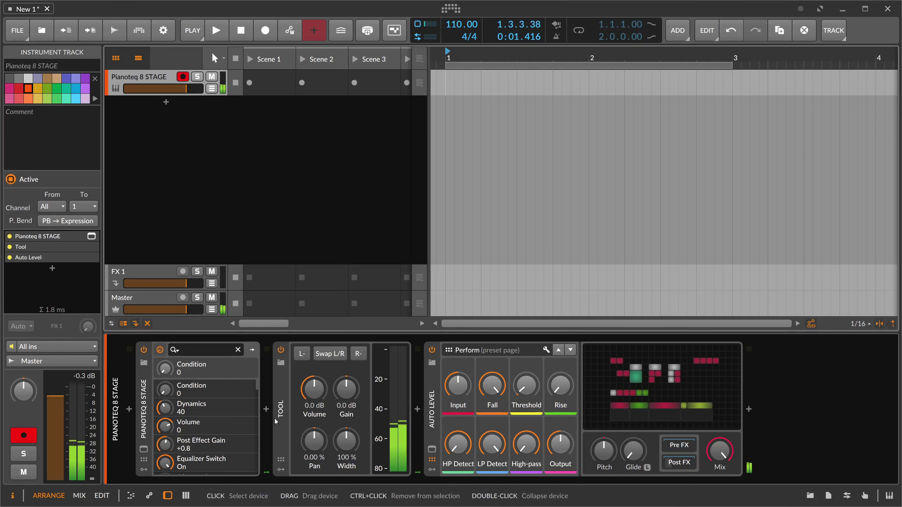
Step: Insert an FX Grid device between Pianoteq 8 STAGE and the Tool device and open its patch editor at full height
left_click(267, 410)
type("grid")
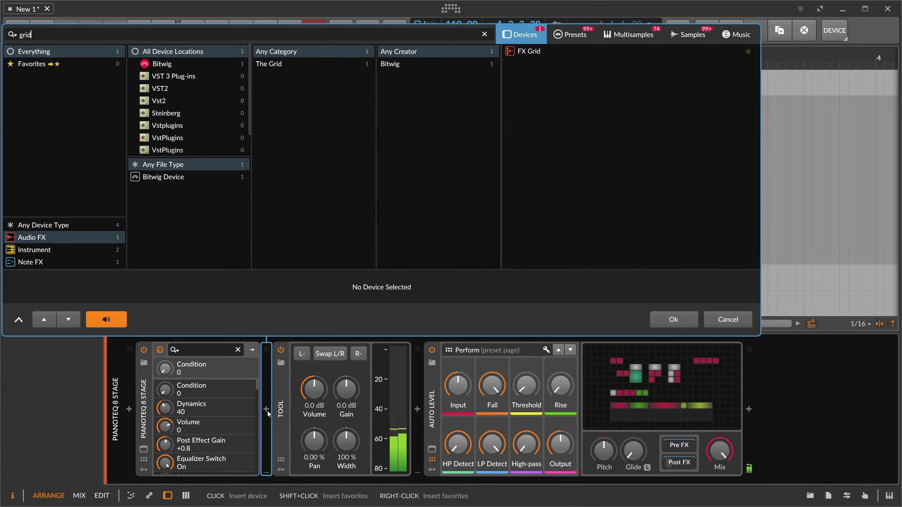
key("Down")
key("Return")
left_click(350, 399)
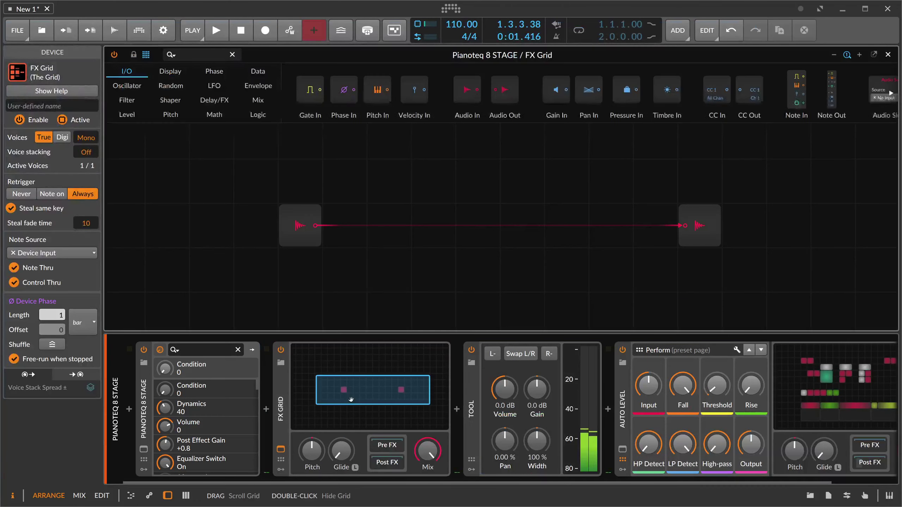
left_click(167, 496)
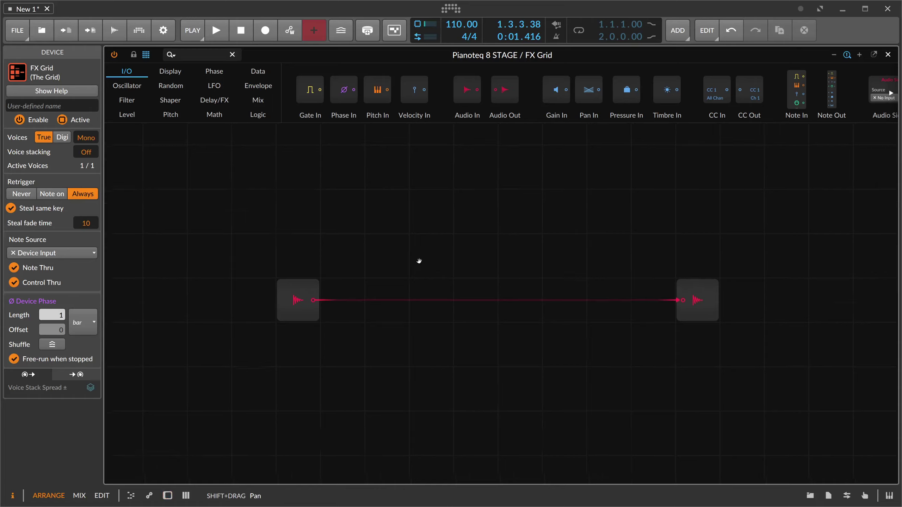
Step: Add a Stereo Split module directly after the patch's audio input
left_click_drag(422, 263, 391, 234)
type("split")
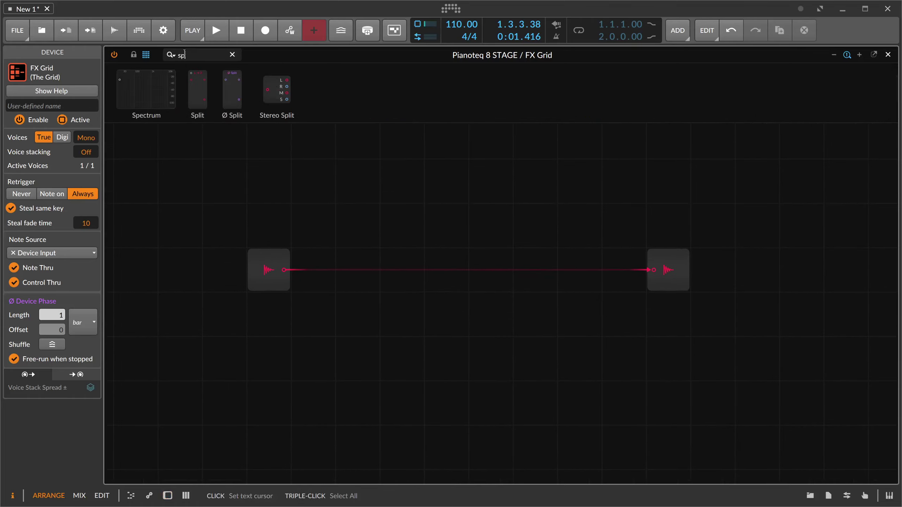
left_click_drag(206, 89, 320, 266)
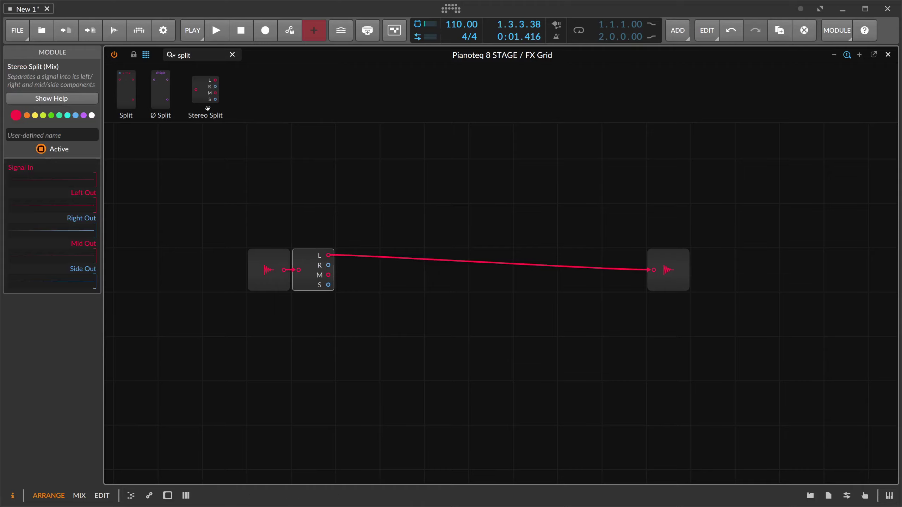
Step: Add a Stereo Merge module before the audio output and connect the split's R output to the merge's R input
left_click(185, 55)
type("merg")
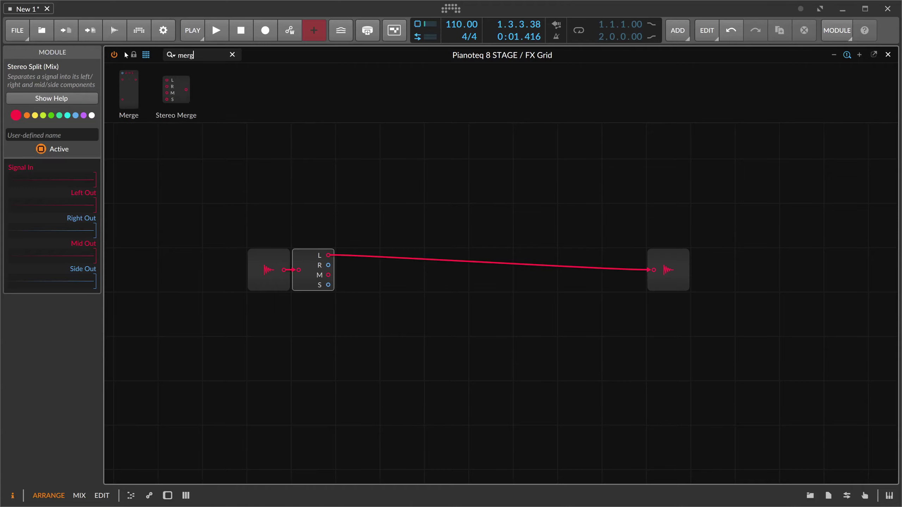
left_click_drag(176, 89, 624, 270)
left_click_drag(328, 265, 609, 265)
left_click(508, 231)
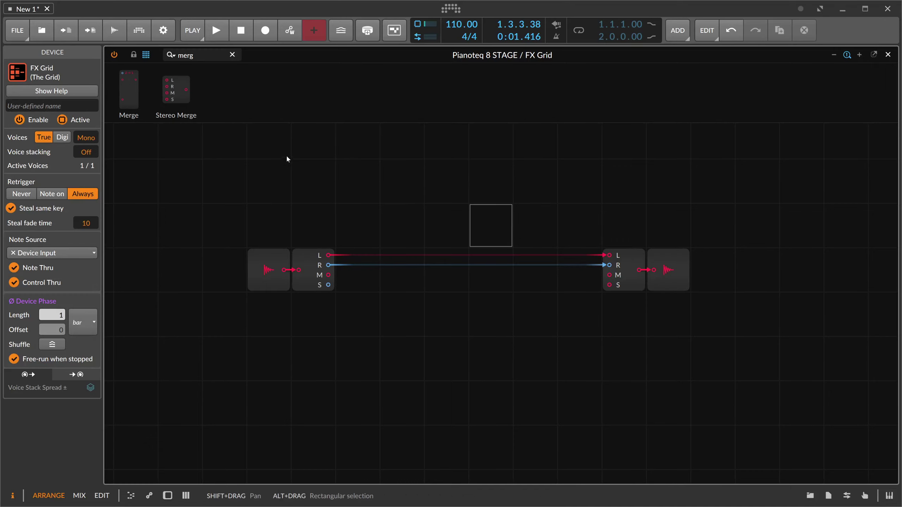
Step: Add two Attenuate modules, one in the L path above and one in the R path below the split
left_click(198, 58)
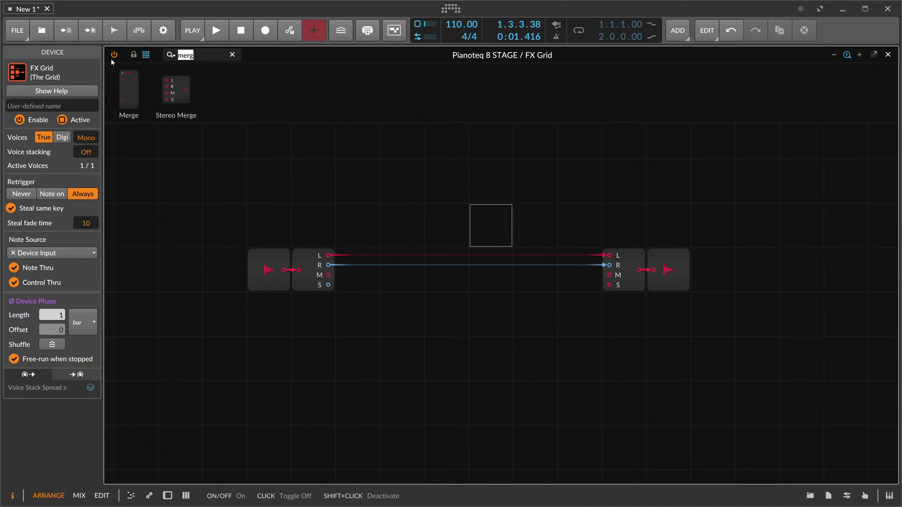
type("att")
left_click_drag(134, 89, 358, 181)
left_click_drag(134, 90, 372, 368)
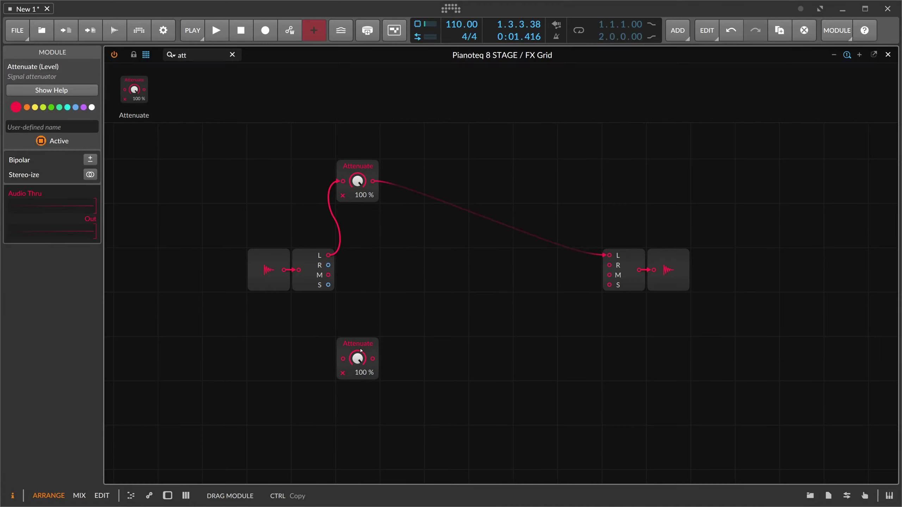
left_click(407, 301)
Step: Add a bipolar Value module above the audio input and set it to 0 %
left_click_drag(199, 55, 119, 70)
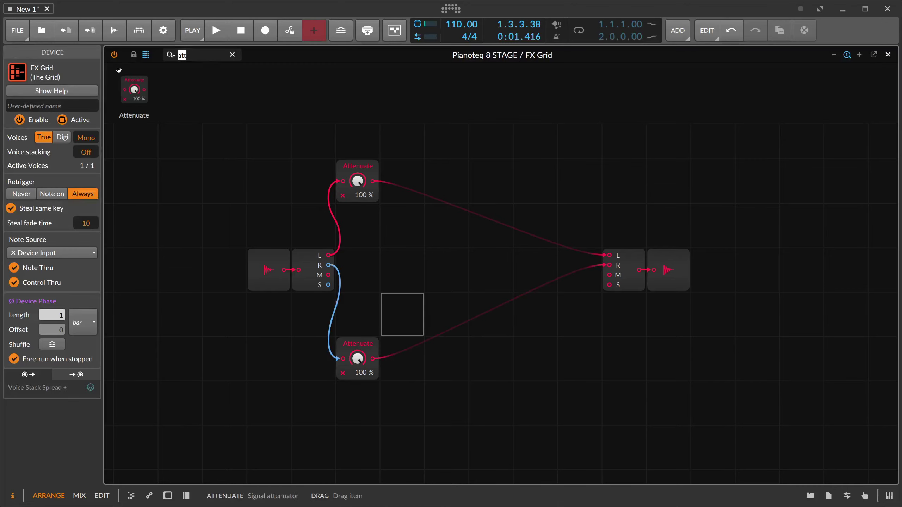
type("value")
left_click_drag(269, 89, 225, 135)
left_click_drag(224, 181, 225, 249)
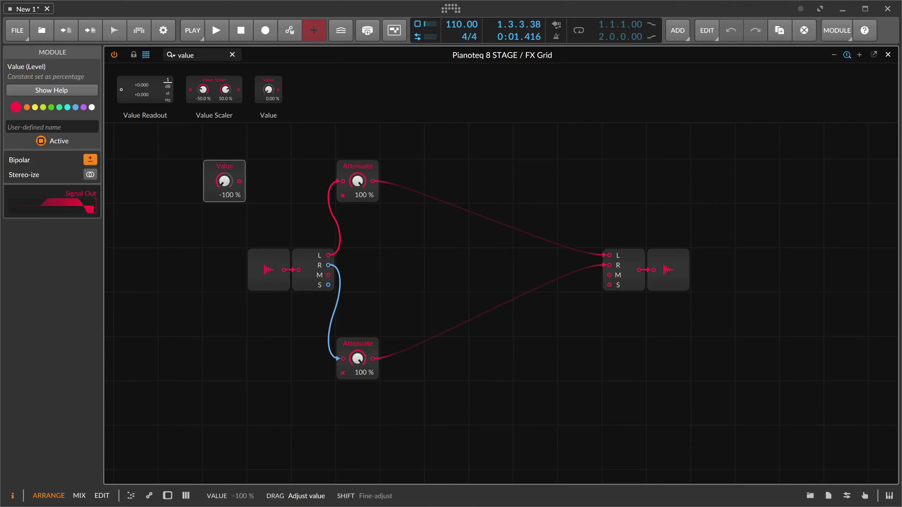
double_click(224, 180)
Step: Add a Modulator Out module directly after the Value module so the Value signal feeds it
left_click(182, 55)
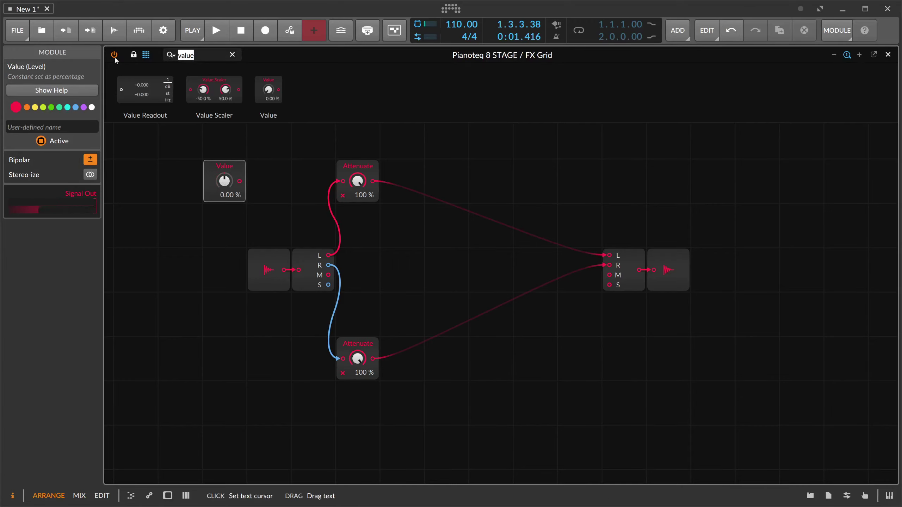
type("mo")
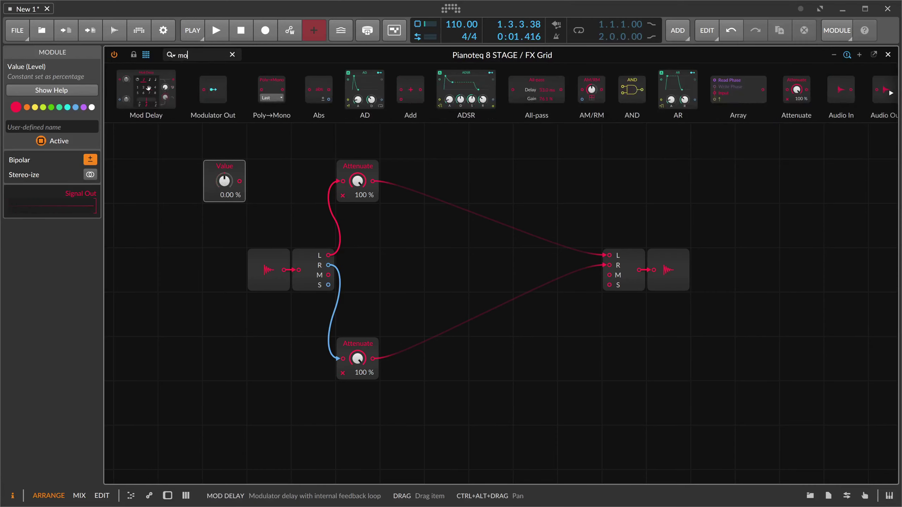
left_click_drag(214, 89, 268, 181)
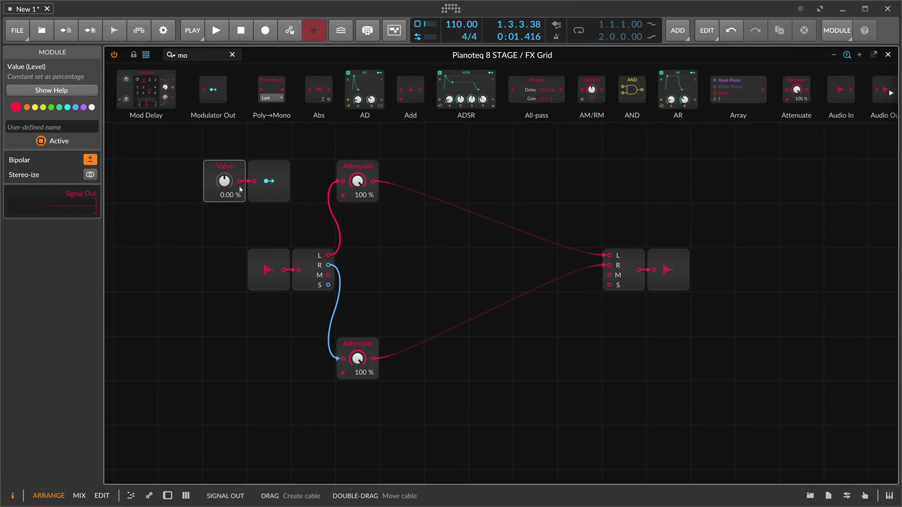
left_click(265, 170)
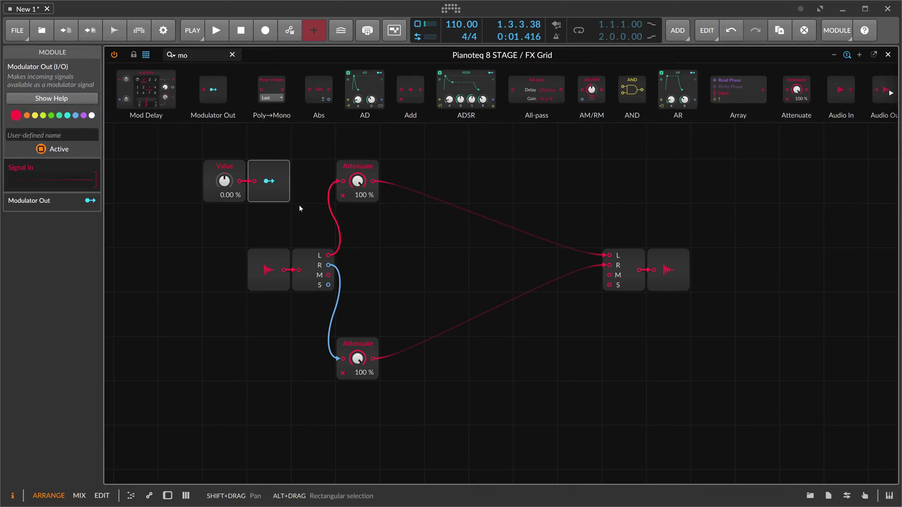
Step: Set Value to -100 % and map Modulator Out to the lower Attenuate with an amount of 1.000
left_click(269, 183)
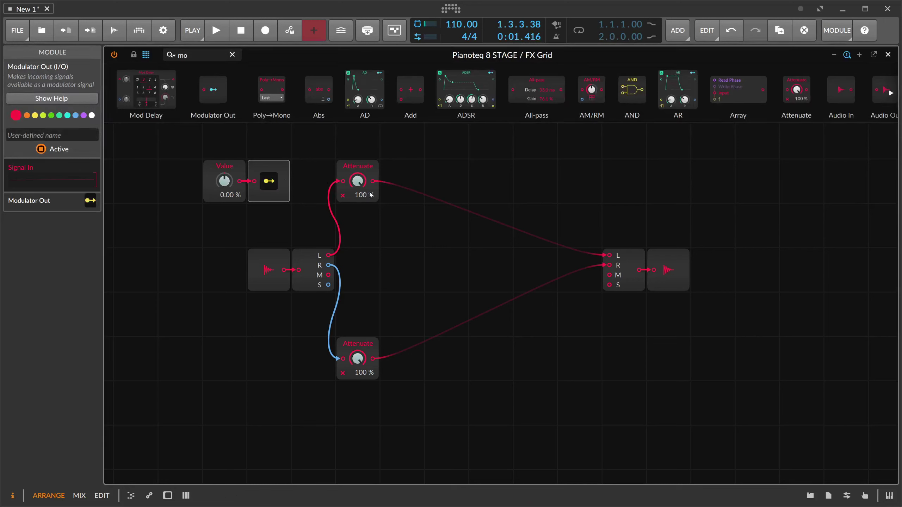
left_click(269, 182)
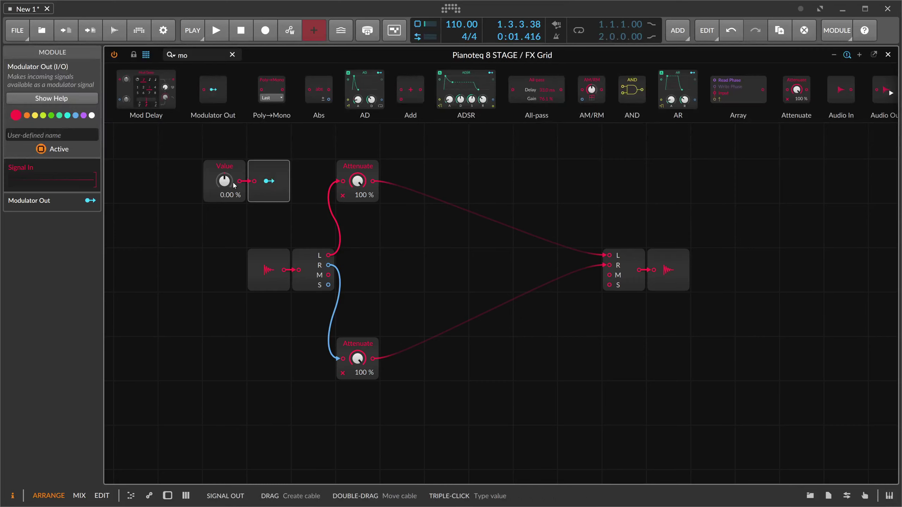
left_click_drag(226, 182, 226, 220)
left_click(269, 181)
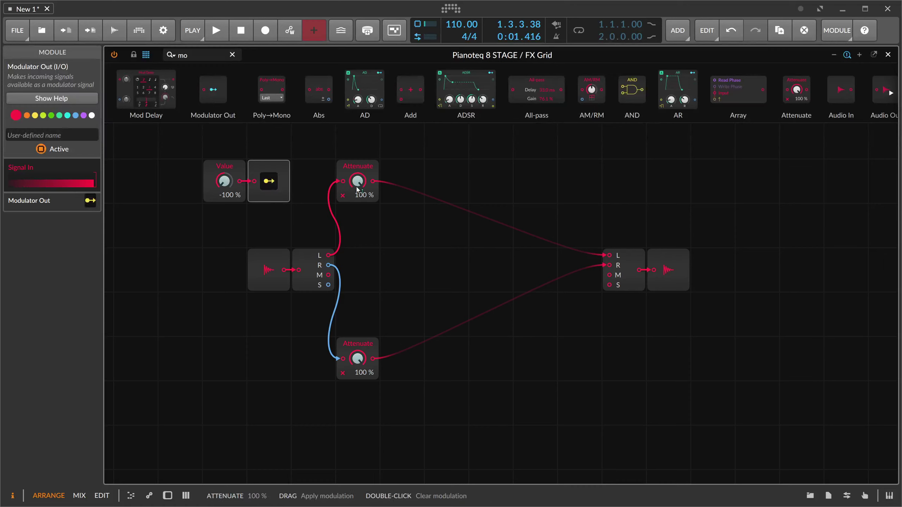
mouse_move(358, 358)
left_mouse_down()
mouse_move(357, 391)
mouse_move(357, 348)
mouse_move(362, 359)
left_mouse_up()
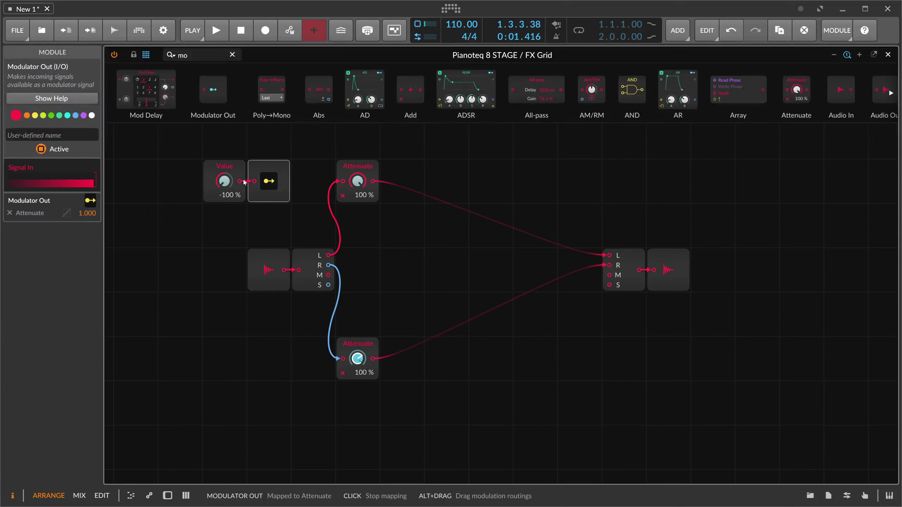
Step: Set Value to 100 % and map Modulator Out to the upper Attenuate with an amount of -1.00
left_click_drag(231, 180, 231, 150)
left_click(268, 181)
left_click_drag(357, 180, 357, 220)
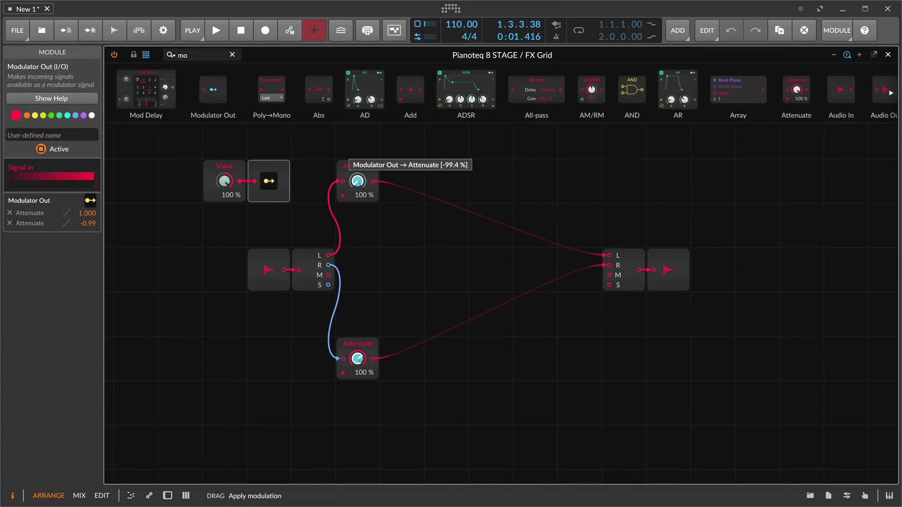
left_click(269, 180)
Step: Show the device chain and test the panning on the Tool's meter by setting Value to 100 % and back to 0 %
mouse_move(224, 183)
left_mouse_down()
mouse_move(220, 198)
mouse_move(224, 178)
left_mouse_up()
left_click(167, 495)
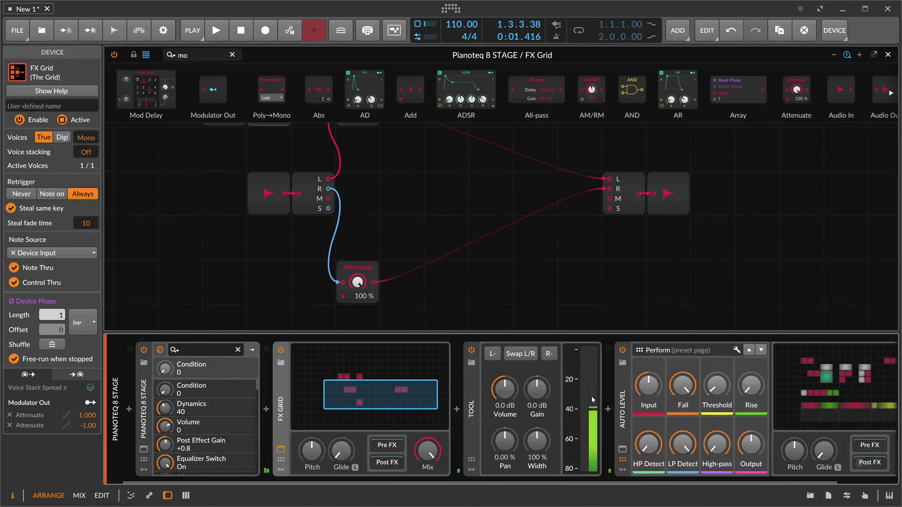
left_click_drag(385, 393, 379, 387)
left_click_drag(261, 153, 260, 103)
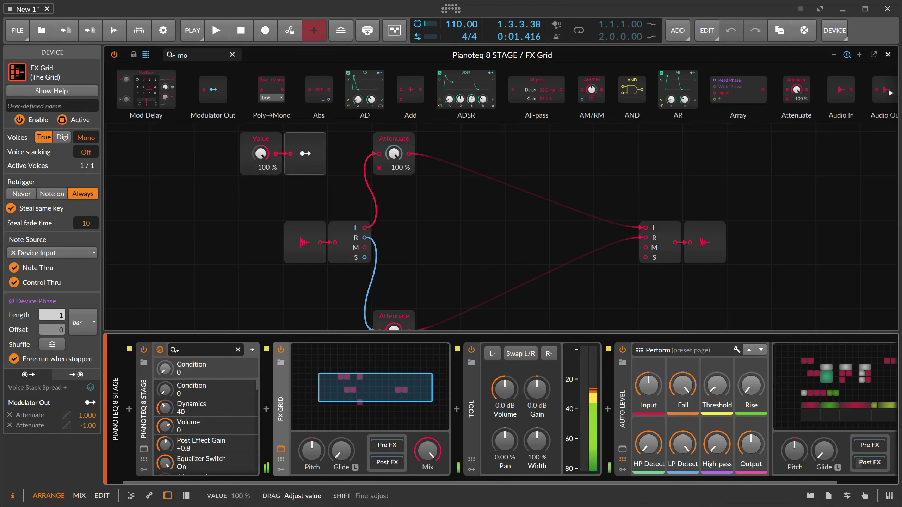
double_click(261, 153)
left_click(263, 167)
left_click(264, 199)
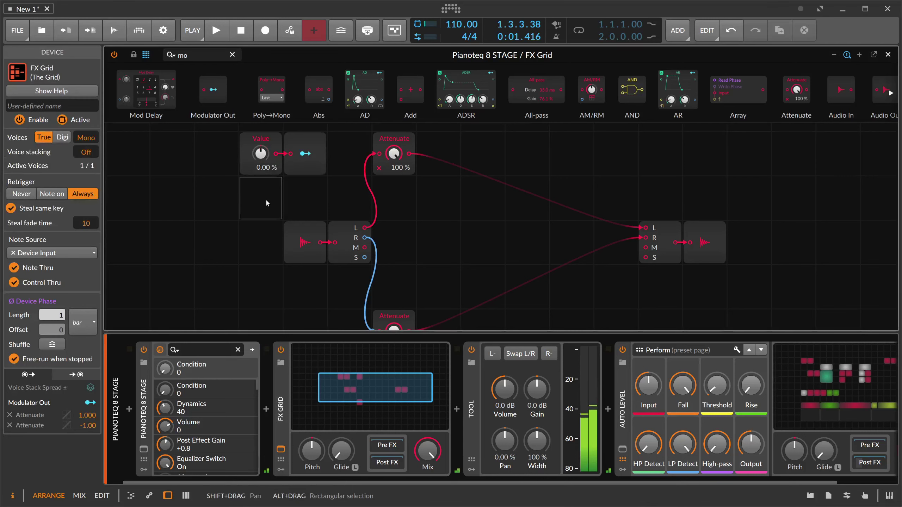
Step: Hide the device chain and move the Value and Modulator Out modules one grid cell further from the upper Attenuate
left_click_drag(268, 203, 222, 205)
left_click_drag(338, 397, 335, 399)
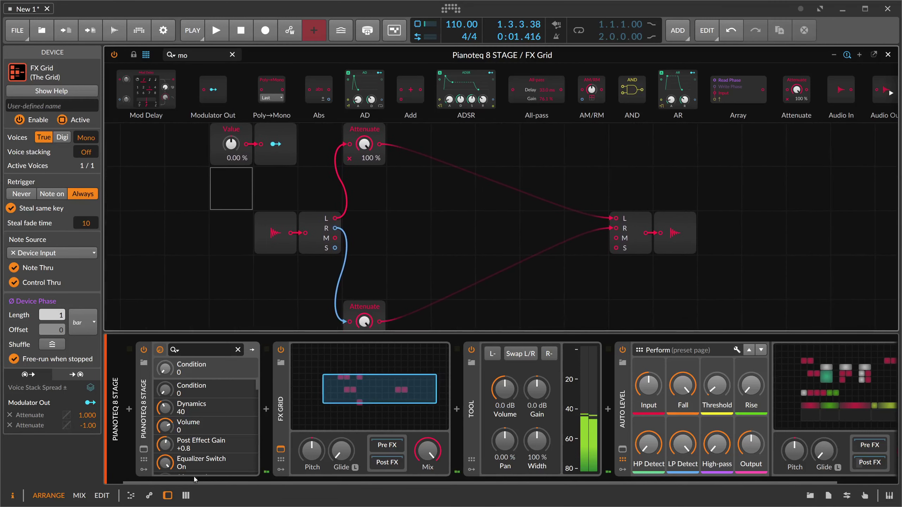
key("d")
left_click_drag(242, 401, 235, 401)
left_click(287, 249)
left_click_drag(287, 252, 183, 221)
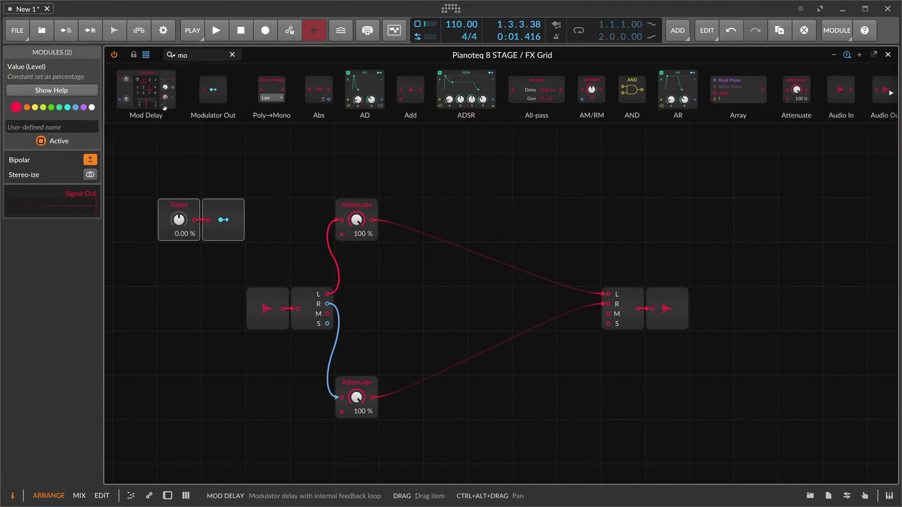
Step: Add a Blend module after each Attenuate, between the attenuators and the Stereo Merge
key("BackSpace")
key("BackSpace")
type("blend")
left_click_drag(166, 100, 444, 215)
left_click_drag(152, 111, 426, 387)
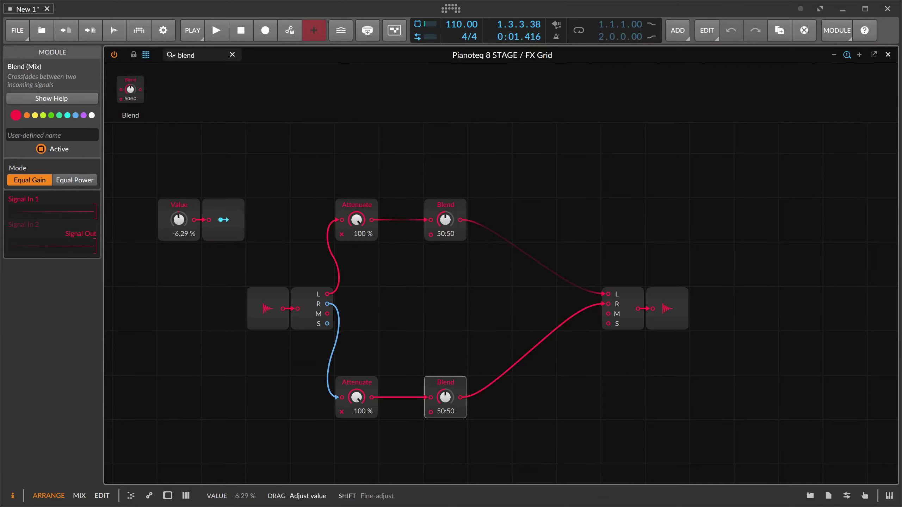
Step: Set Value to -100 % and cross-connect each Attenuate output to the second input of the opposite Blend
left_click_drag(183, 220, 183, 223)
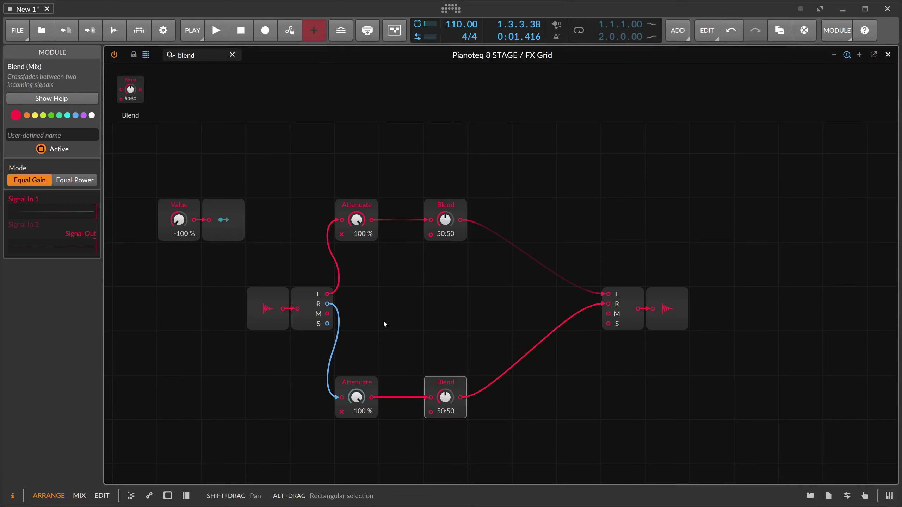
left_click_drag(372, 397, 431, 235)
left_click_drag(372, 220, 431, 412)
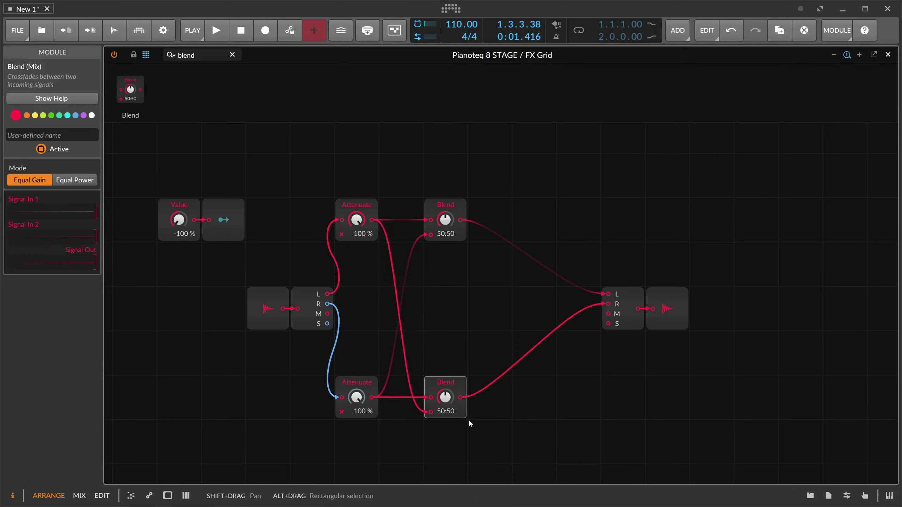
Step: Insert an All-pass module into each cross-feed path before its Blend, shifting the lower Blend one cell right to make room
left_click(196, 57)
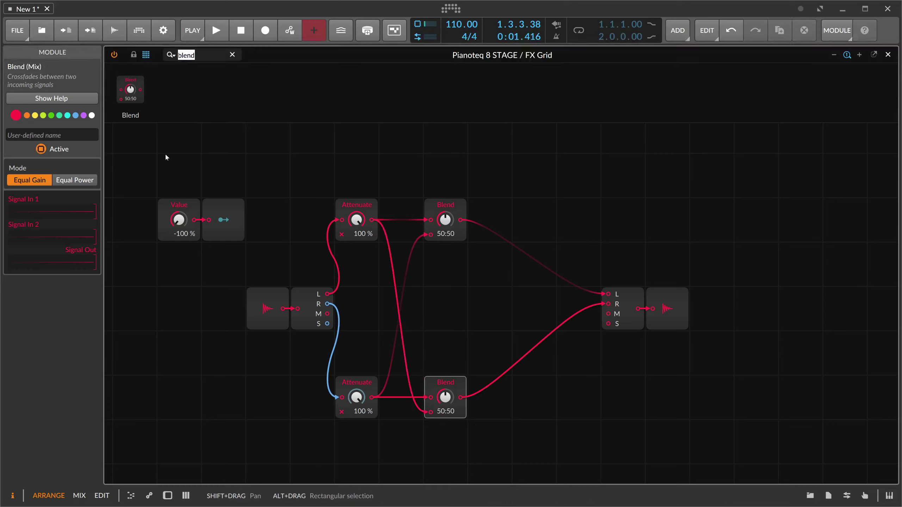
type("all")
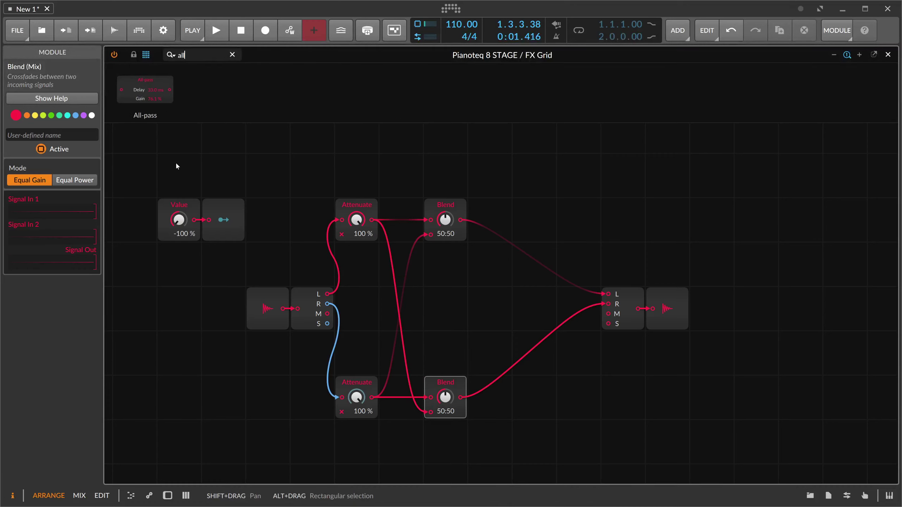
left_click_drag(145, 89, 275, 427)
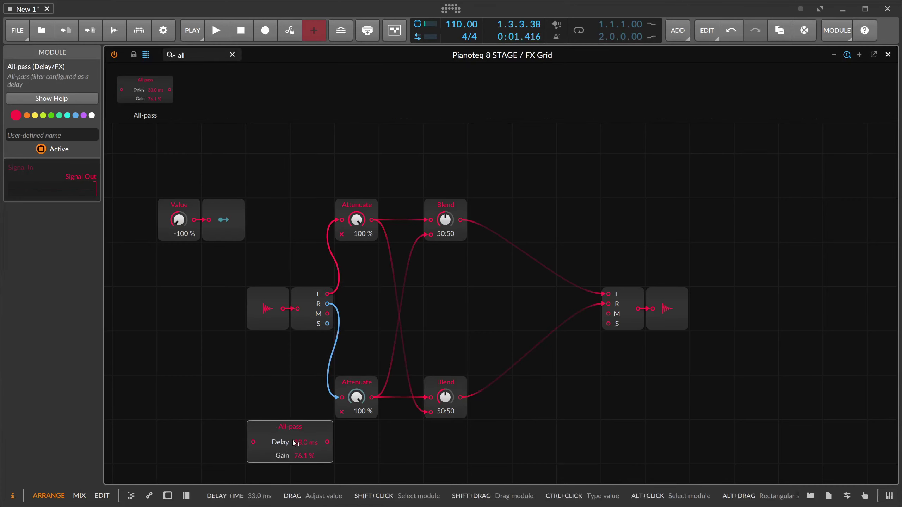
left_click_drag(331, 433, 490, 416)
left_click_drag(386, 427, 430, 426)
left_click_drag(185, 88, 400, 158)
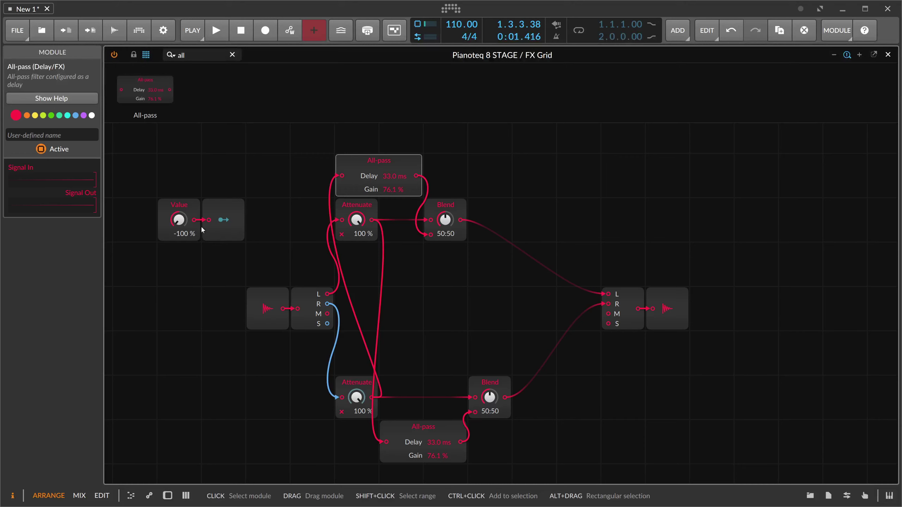
Step: Try setting the upper Blend fully to In 1
left_click(223, 220)
left_click(446, 233)
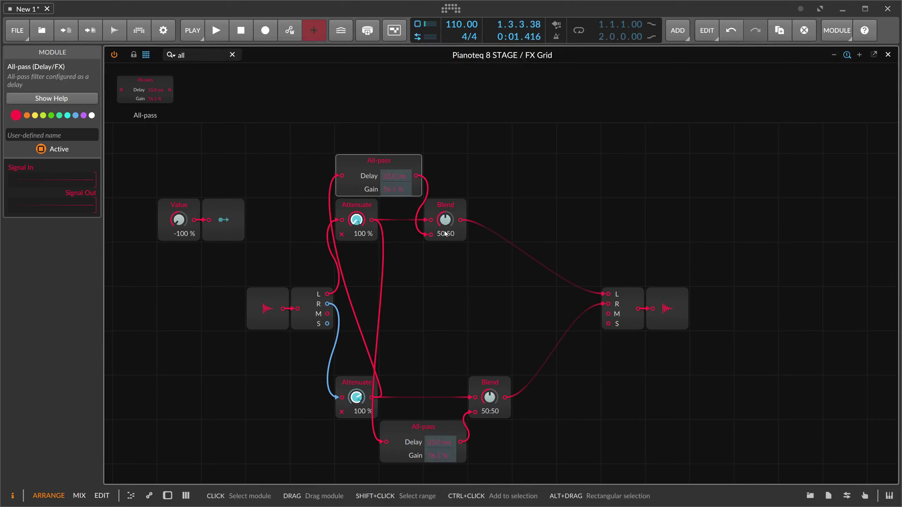
left_click(224, 220)
left_click_drag(447, 219, 446, 277)
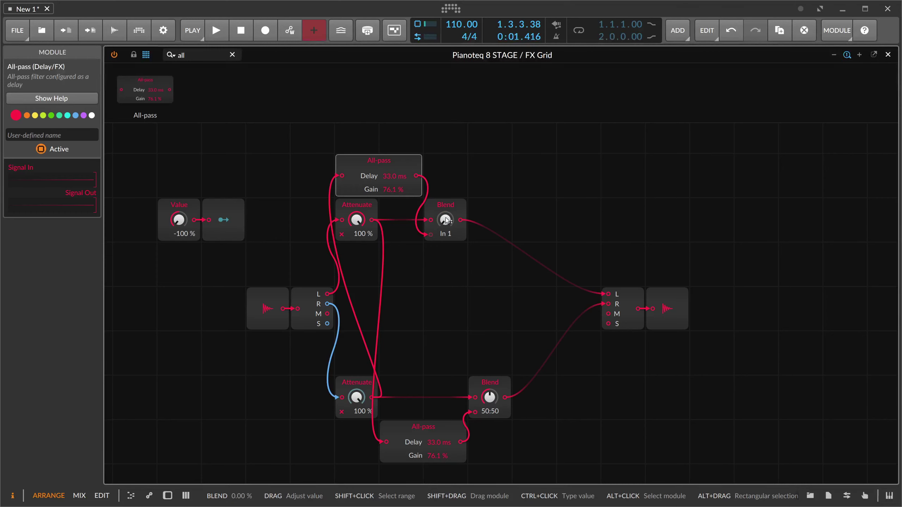
Step: Map the Modulator Out to the upper Blend with an amount of 0.500 and set Value to 100 %
left_click(223, 219)
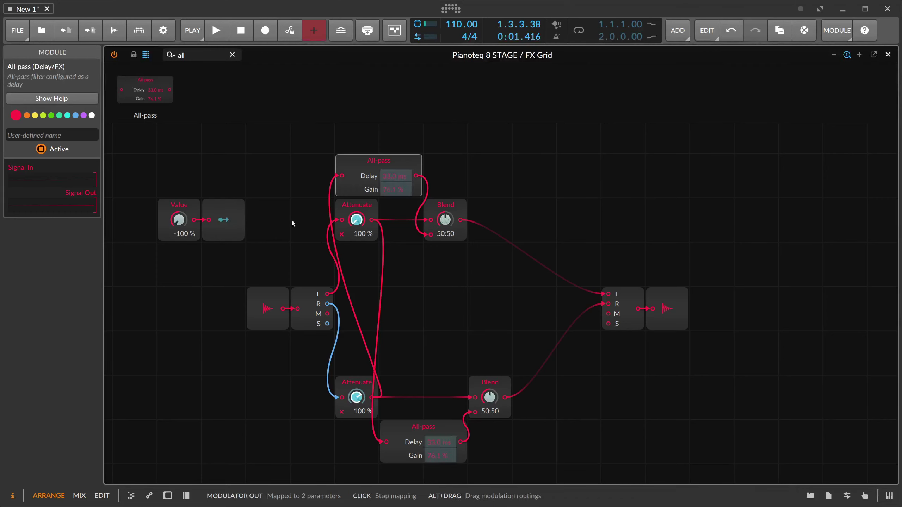
left_click_drag(445, 219, 446, 205)
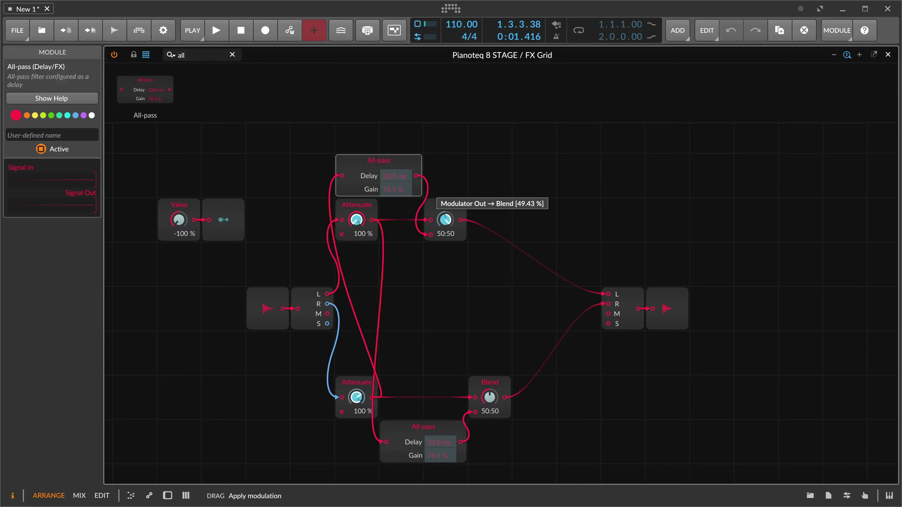
left_click_drag(445, 204, 445, 205)
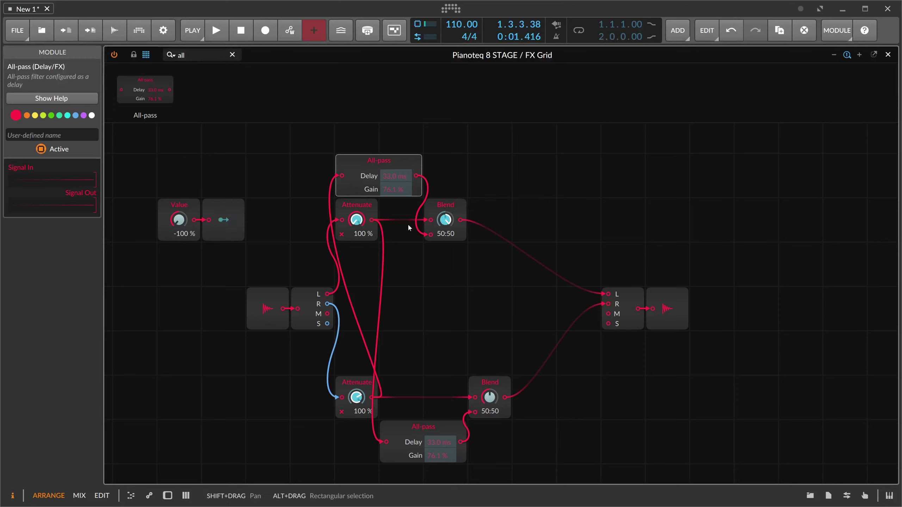
key("Escape")
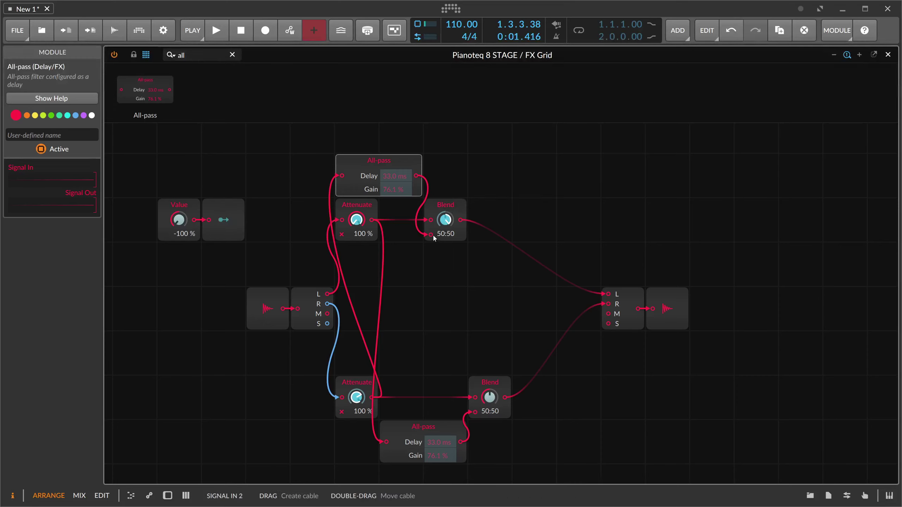
left_click_drag(446, 220, 445, 227)
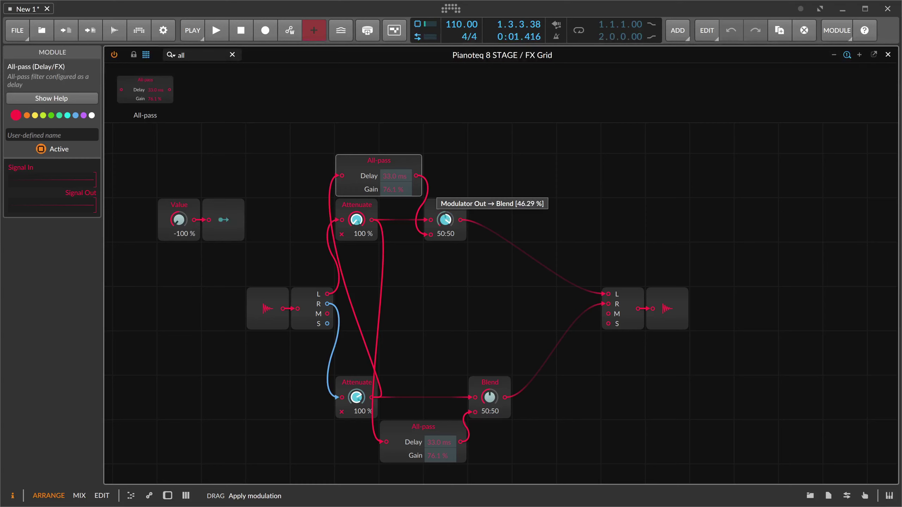
left_click_drag(445, 220, 446, 213)
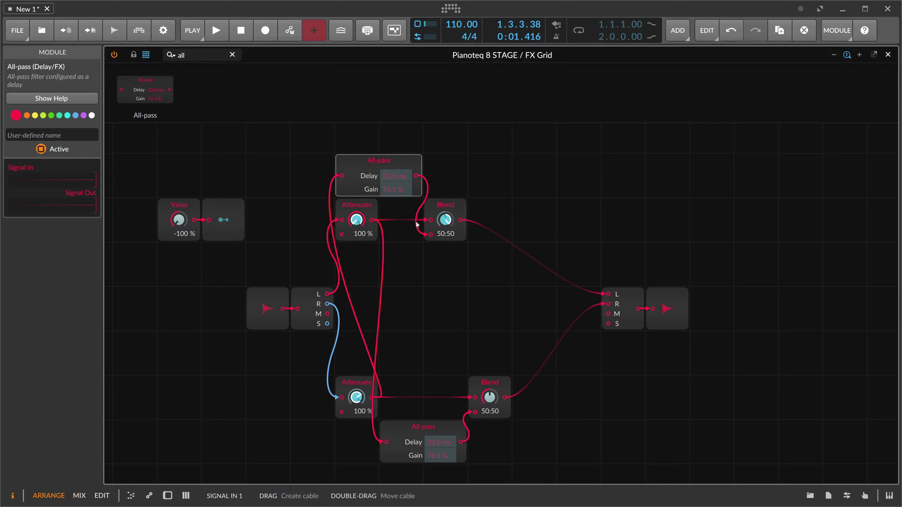
left_click(220, 220)
left_click_drag(179, 220, 179, 149)
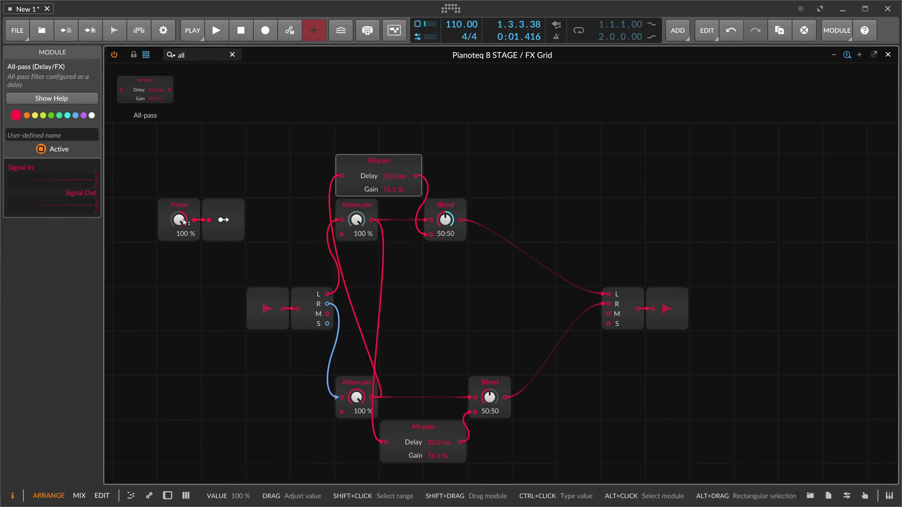
Step: Map the same Modulator Out to the lower Blend with an amount of -0.50
left_click(223, 220)
left_click_drag(489, 397, 490, 417)
left_click(225, 222)
Step: Set Value to -100 %, the upper All-pass delay to 81.6 ms and the lower All-pass delay to about 83.3 ms
left_click_drag(182, 221, 179, 263)
left_click_drag(392, 176, 393, 165)
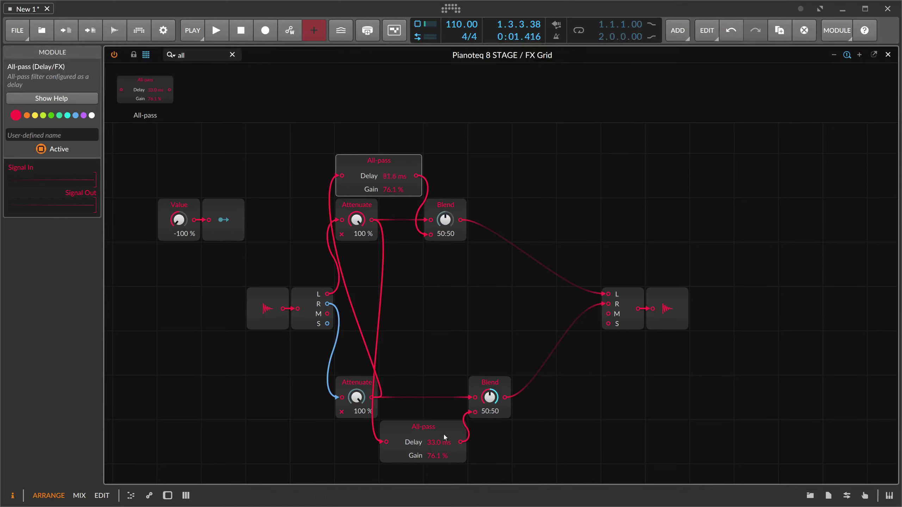
left_click_drag(436, 442, 436, 425)
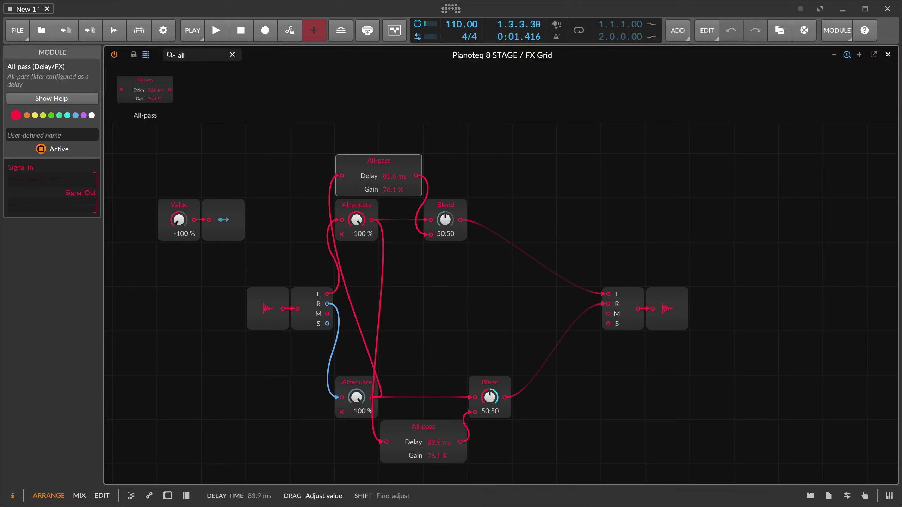
Step: Test the panner with the device chain shown by setting Value to 100 % and back to -100 %, and hide the chain
left_click_drag(179, 220, 179, 188)
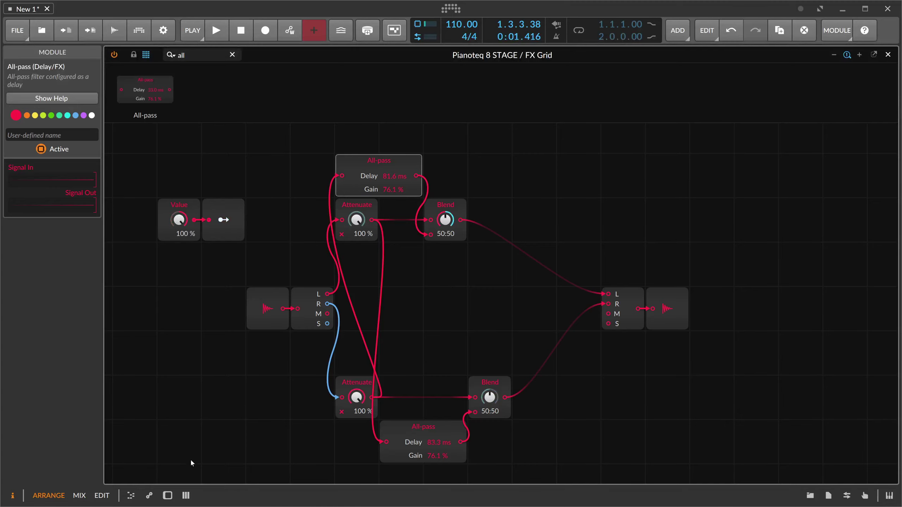
left_click(167, 496)
scroll(231, 288, "up", 1)
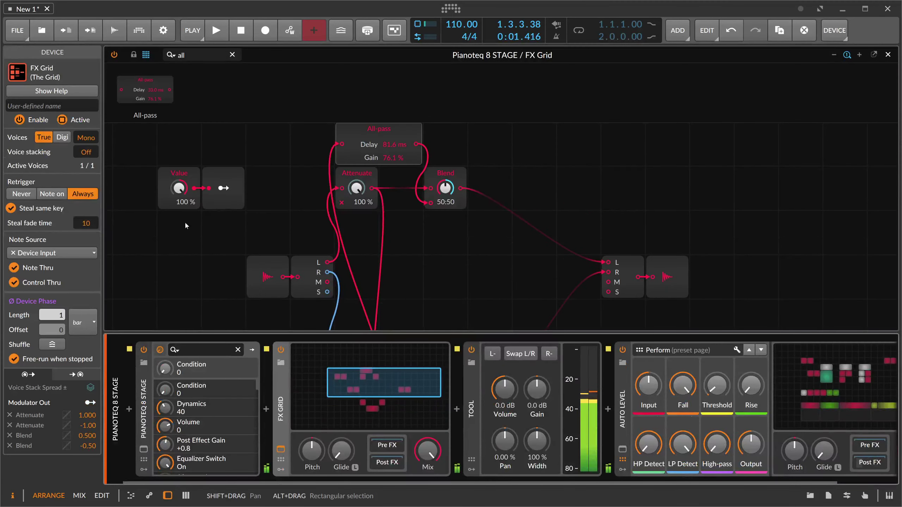
left_click_drag(179, 190, 179, 222)
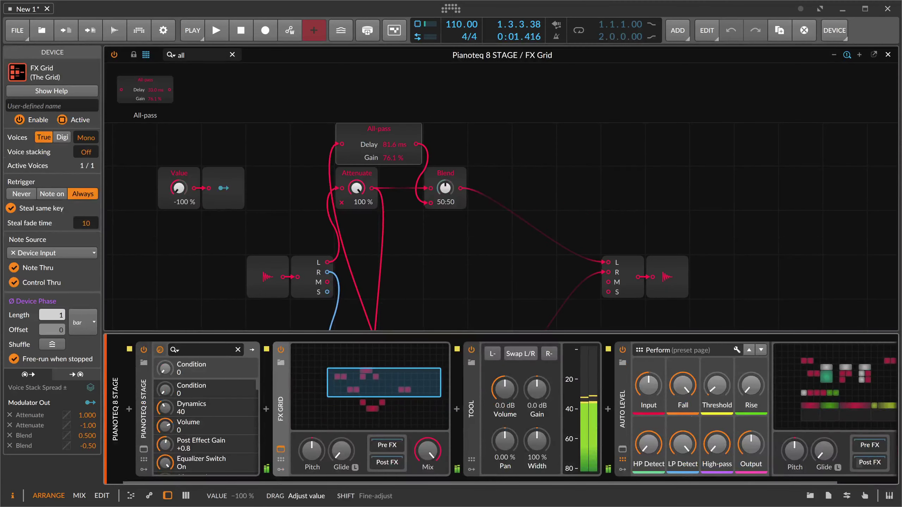
key("d")
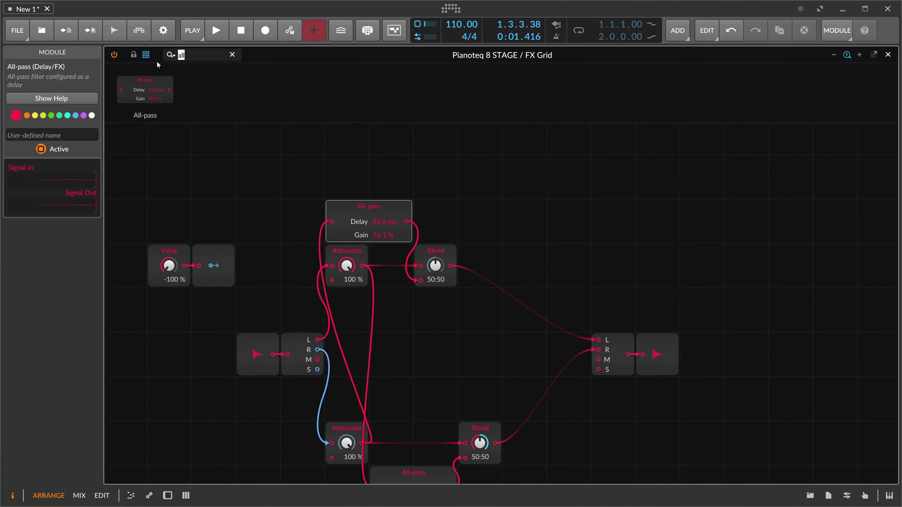
Step: Insert a Low-pass filter between each All-pass and its Blend in both cross-feed paths
scroll(389, 181, "down", 2)
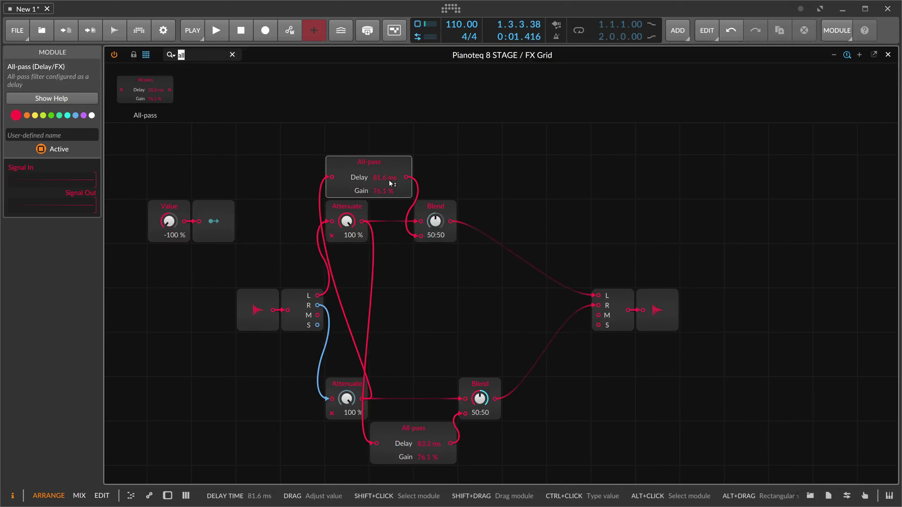
double_click(181, 55)
type("fil")
left_click_drag(384, 113, 436, 177)
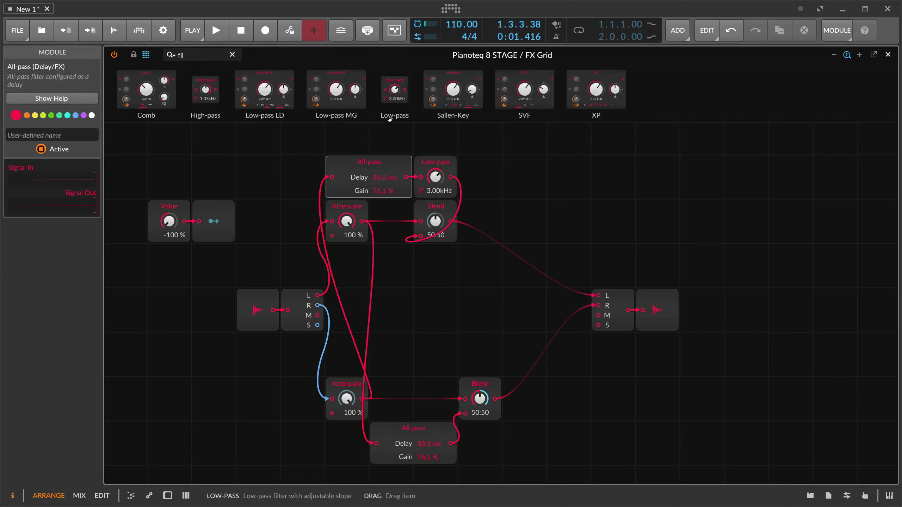
left_click_drag(387, 120, 450, 445)
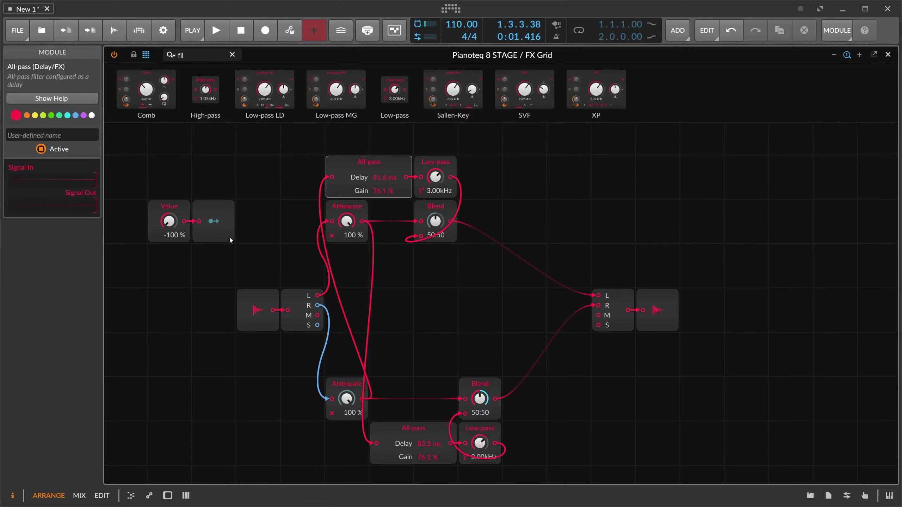
Step: Add a second Value module below the first one and lower both Low-pass cutoffs to 19.4 Hz
left_click_drag(206, 55, 131, 58)
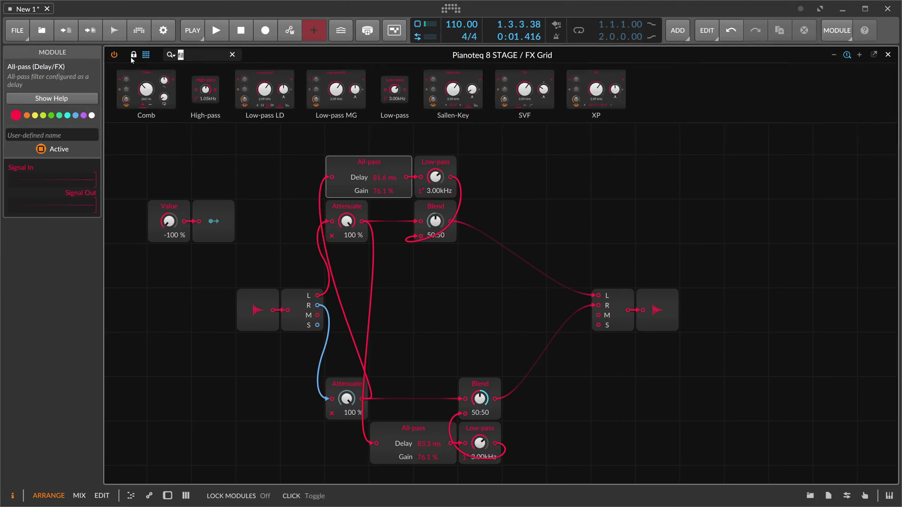
type("valu")
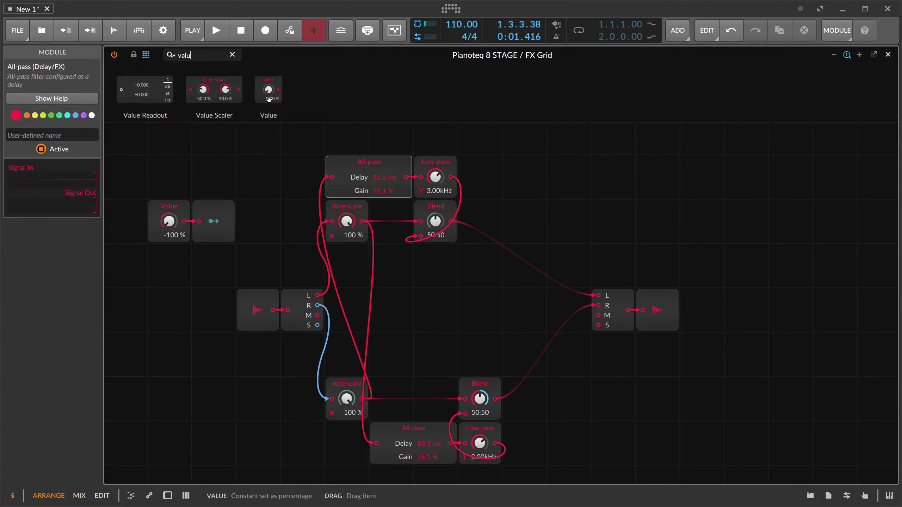
left_click_drag(269, 100, 169, 264)
left_click_drag(435, 177, 435, 179)
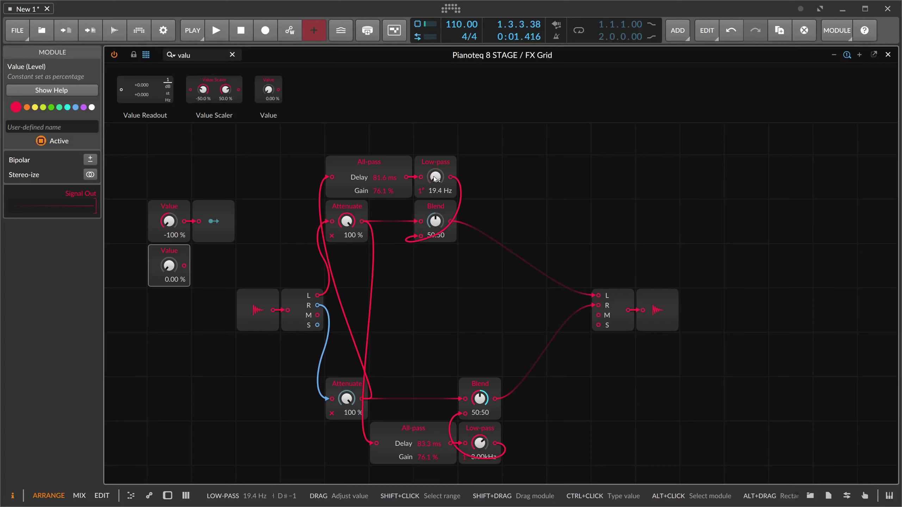
left_click_drag(480, 443, 480, 498)
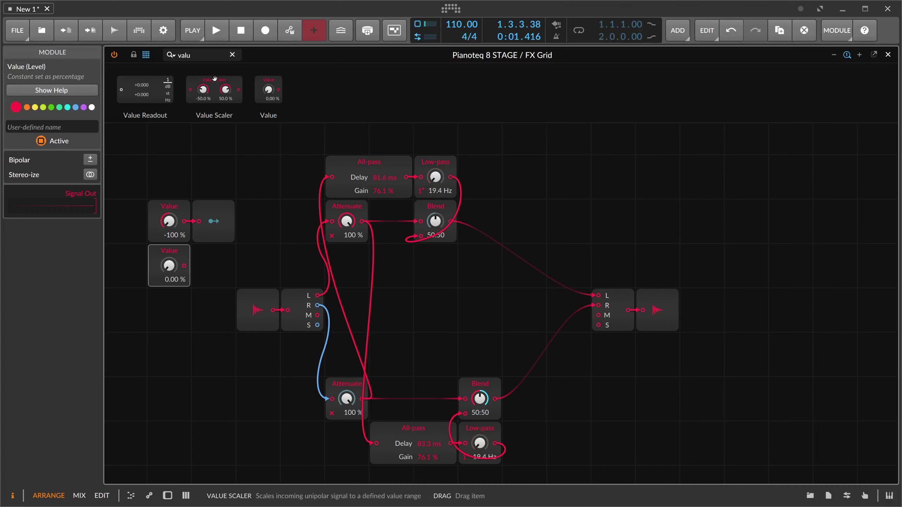
Step: Connect a Modulator Out to the second Value and map it to both Low-pass cutoffs with an amount of 129.0
left_click(184, 55)
type("modu")
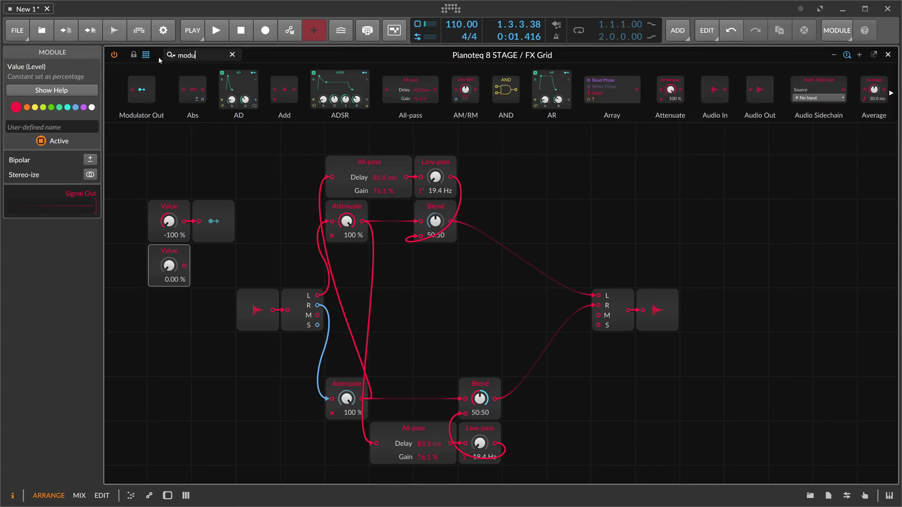
left_click_drag(160, 93, 188, 268)
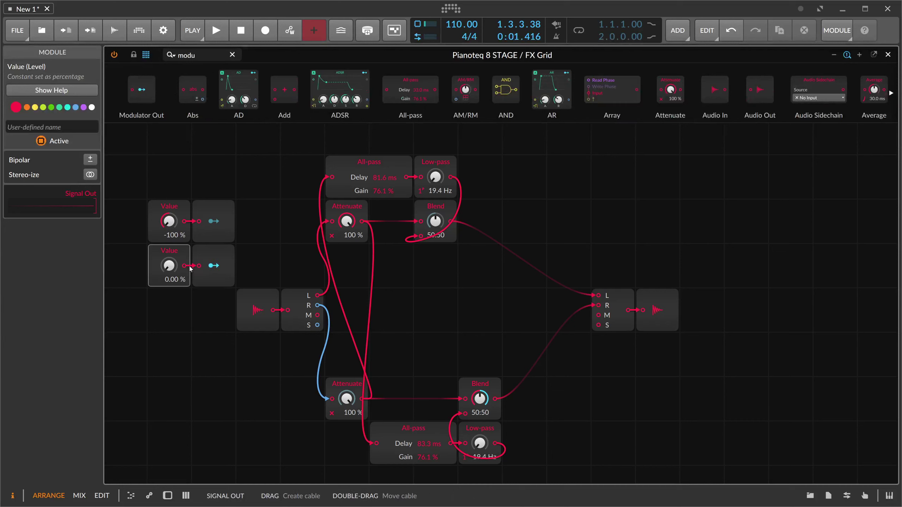
left_click(213, 266)
left_click_drag(482, 441, 482, 383)
left_click(213, 265)
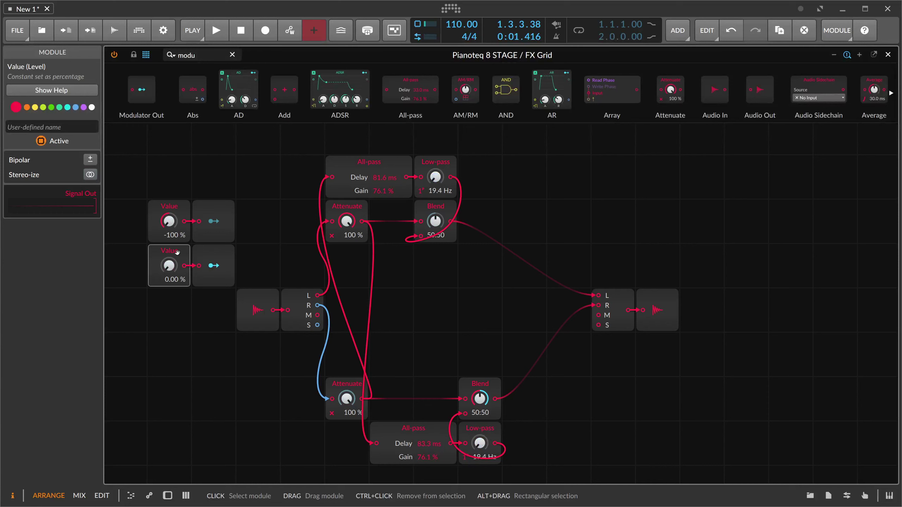
Step: Rename the second Value module to Material and raise it to 39.7 %
left_click(71, 127)
type("Material")
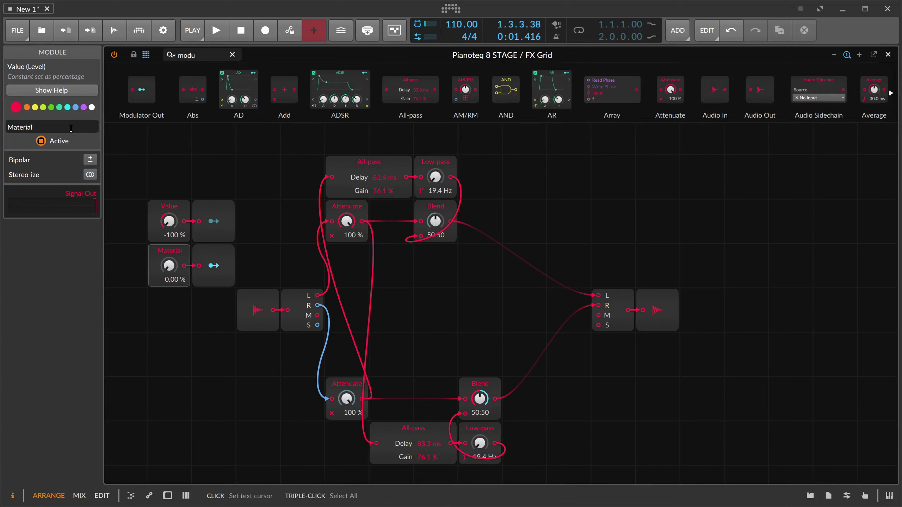
mouse_move(169, 265)
left_mouse_down()
mouse_move(169, 252)
mouse_move(176, 264)
left_mouse_up()
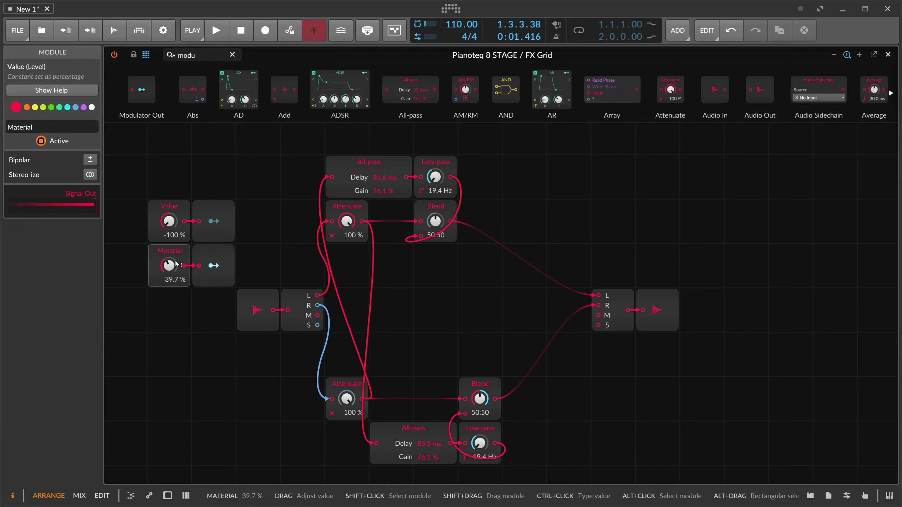
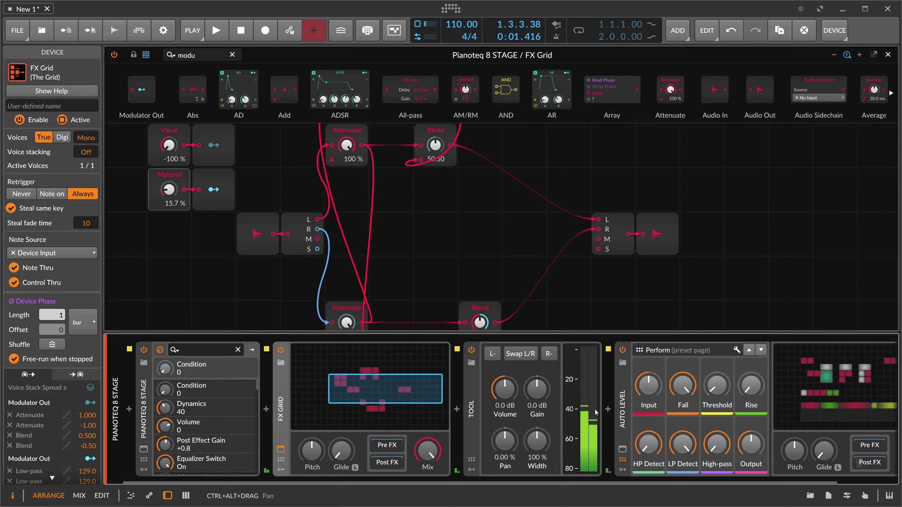
Step: Hide the device chain, place an extra All-pass module above the Value modules and delete it again
scroll(429, 259, "up", 5)
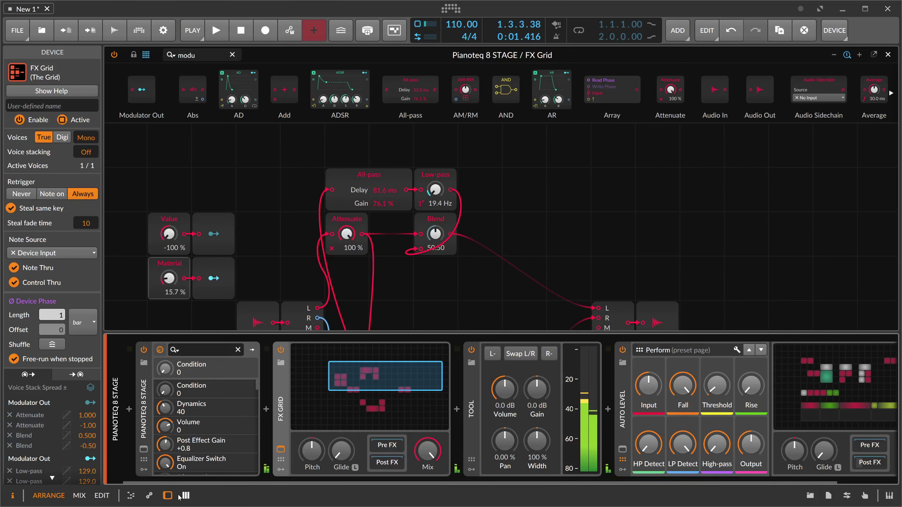
left_click_drag(185, 332, 253, 390)
left_click(188, 55)
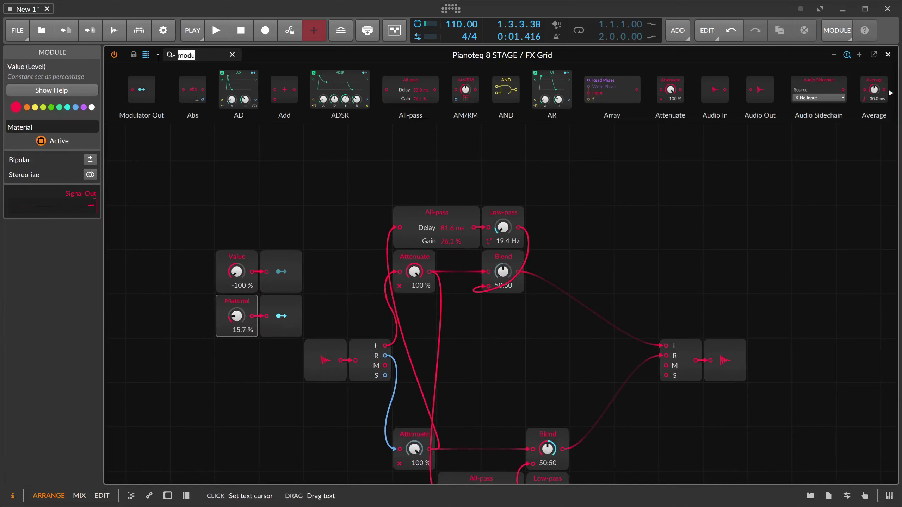
type("all")
left_click_drag(145, 89, 254, 139)
key("Delete")
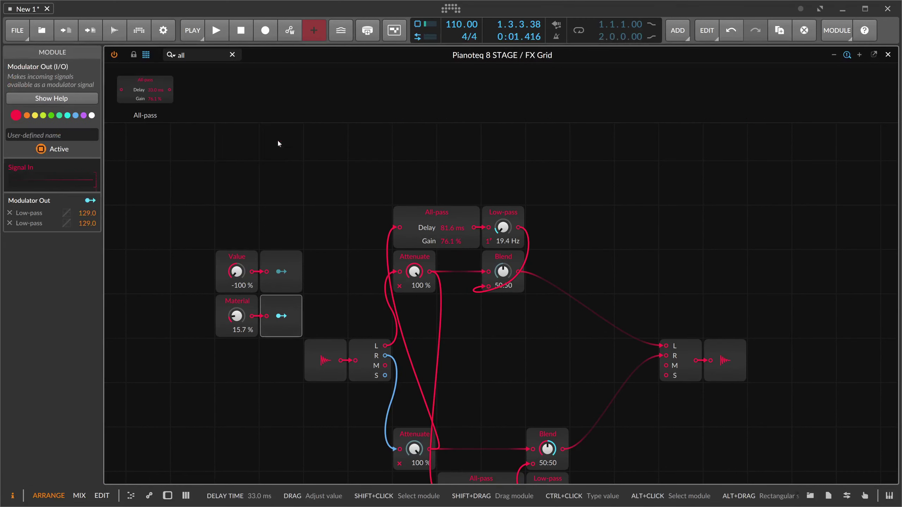
Step: Add a third Value module directly below the Material module
left_click(195, 55)
left_click(195, 54)
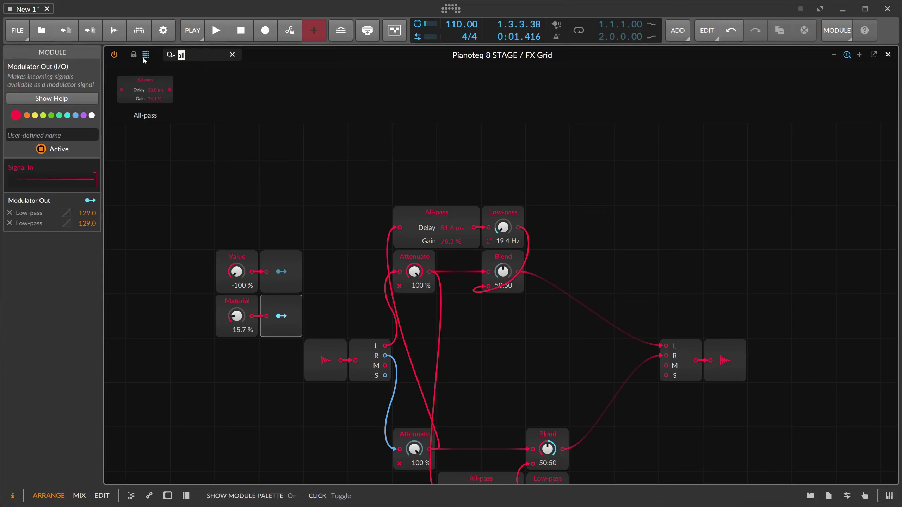
type("valu")
left_click_drag(266, 92, 237, 360)
Step: Connect a Modulator Out to the third Value module and rename that Value to "space"
left_click(185, 55)
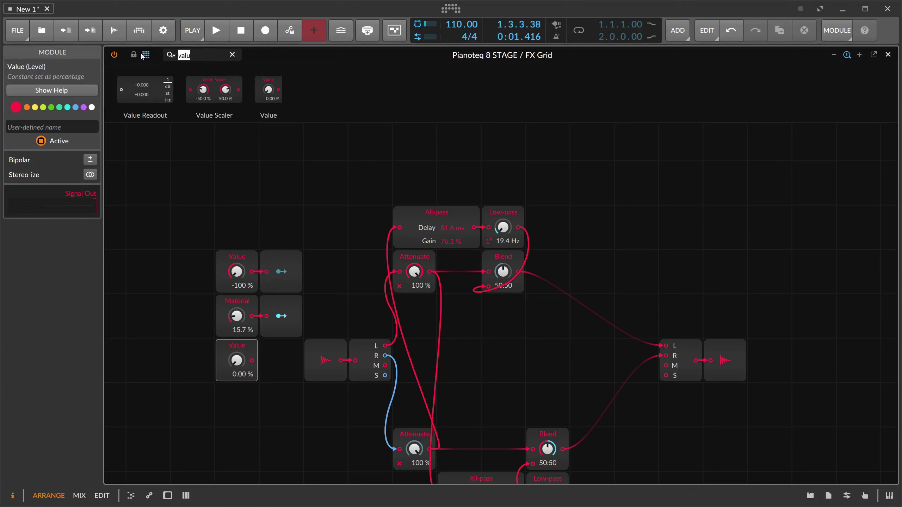
type("modu")
left_click_drag(141, 90, 266, 365)
left_click(57, 126)
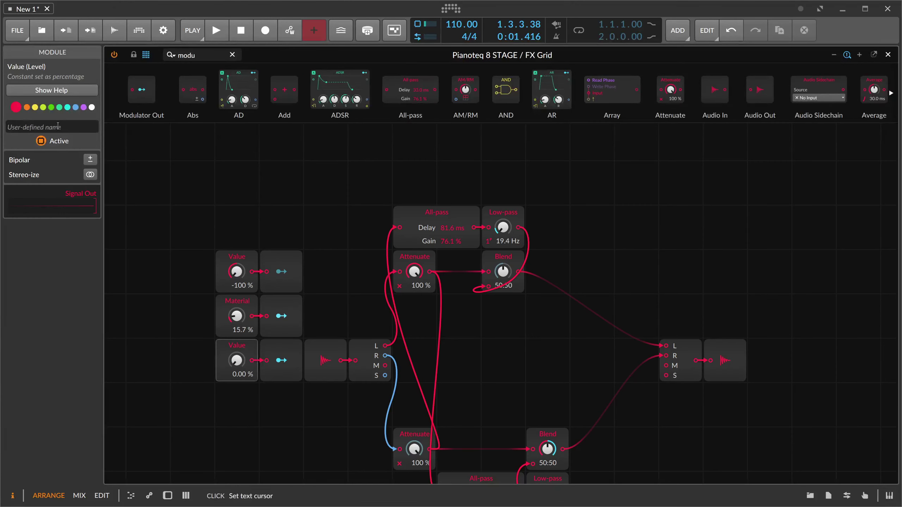
type("space")
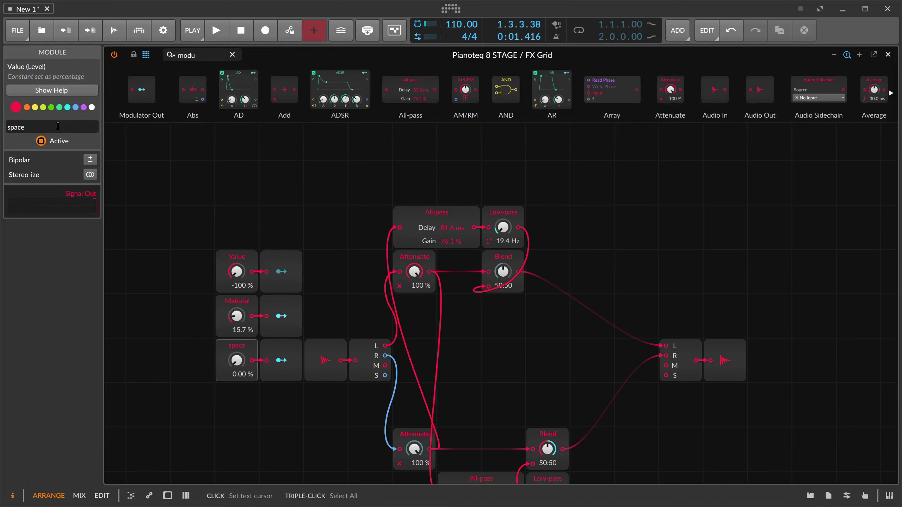
Step: Modulate the Delay time of both the lower and the upper All-pass modules from the space Modulator Out
scroll(510, 373, "down", 3)
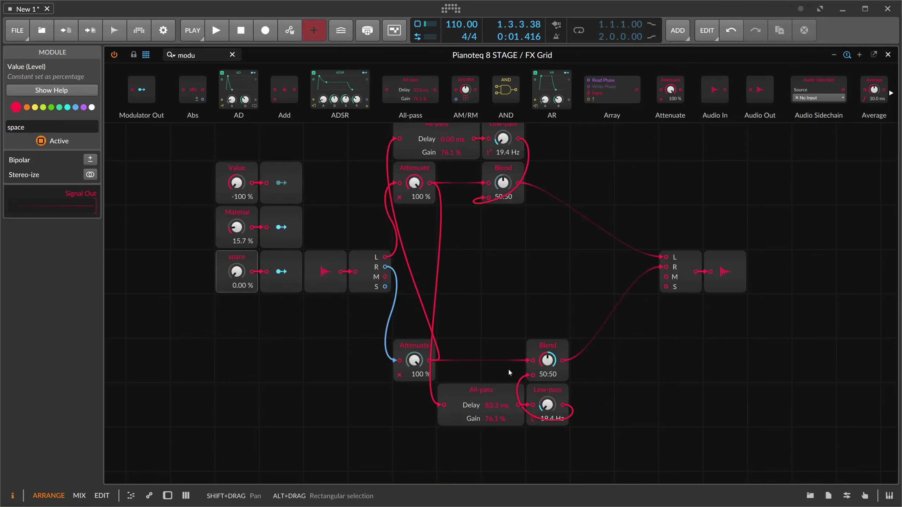
left_click(281, 271)
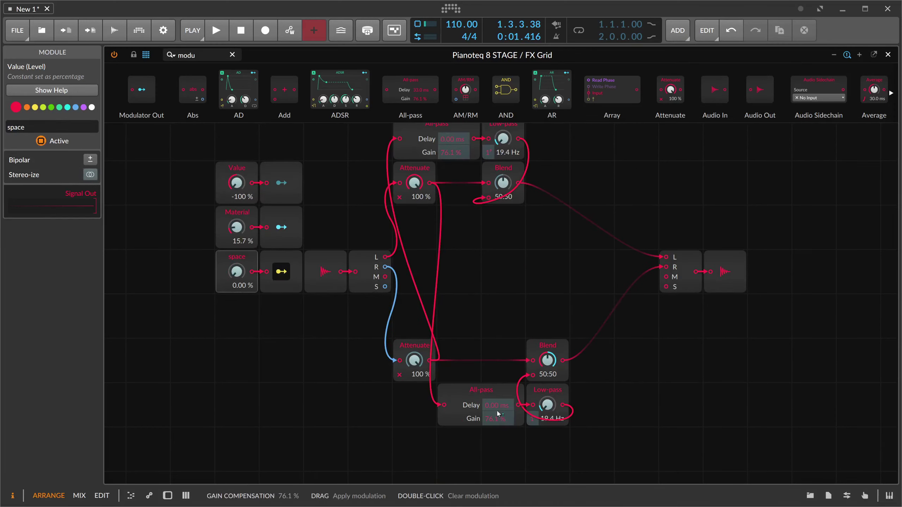
left_click_drag(494, 407, 494, 368)
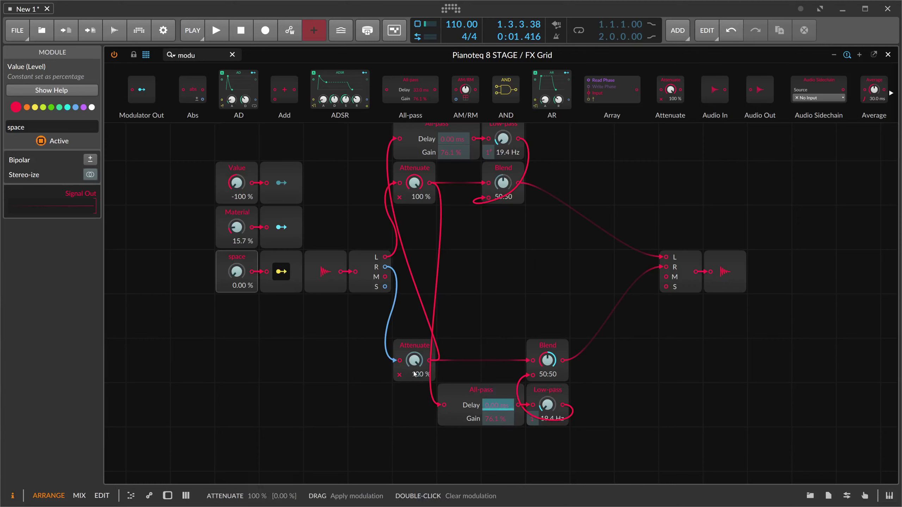
scroll(413, 372, "up", 1)
left_click_drag(453, 185, 453, 128)
Step: Set both Delay Time modulation amounts of the space Modulator Out to 0.300
left_click(269, 302)
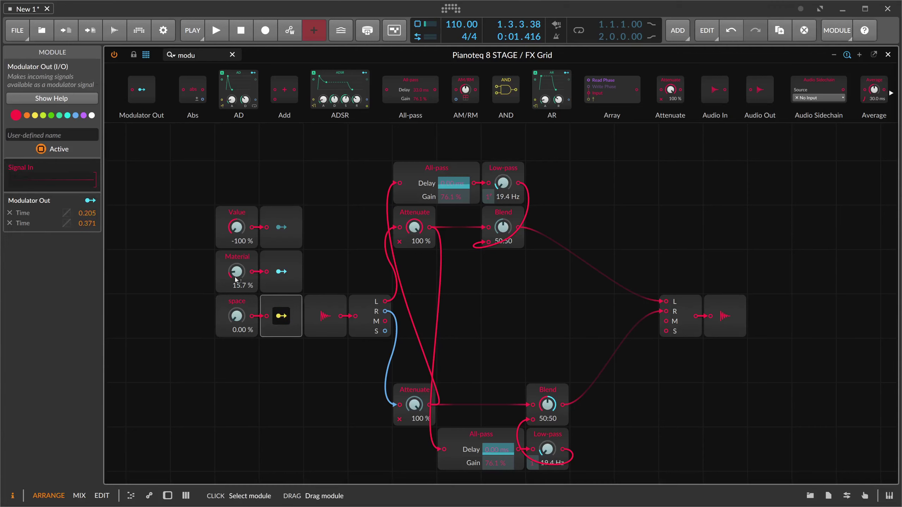
double_click(93, 213)
type("0.")
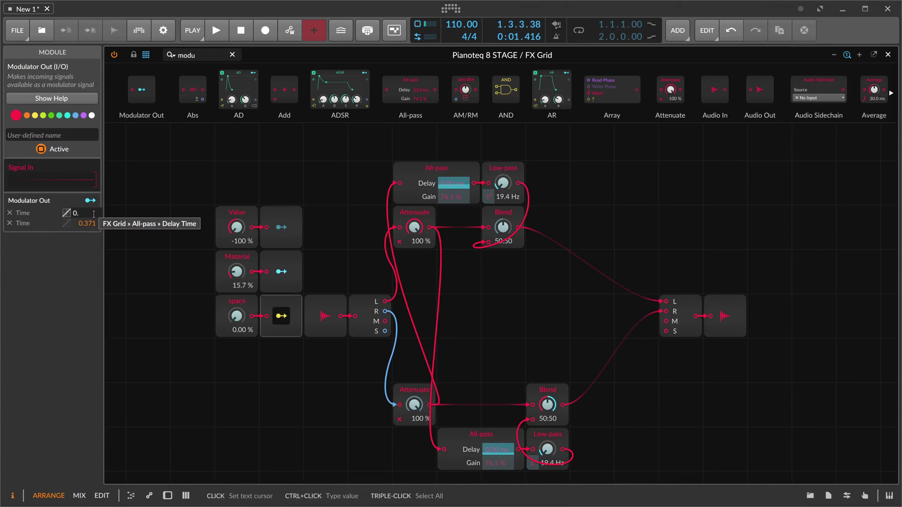
type("300")
double_click(91, 224)
type("0")
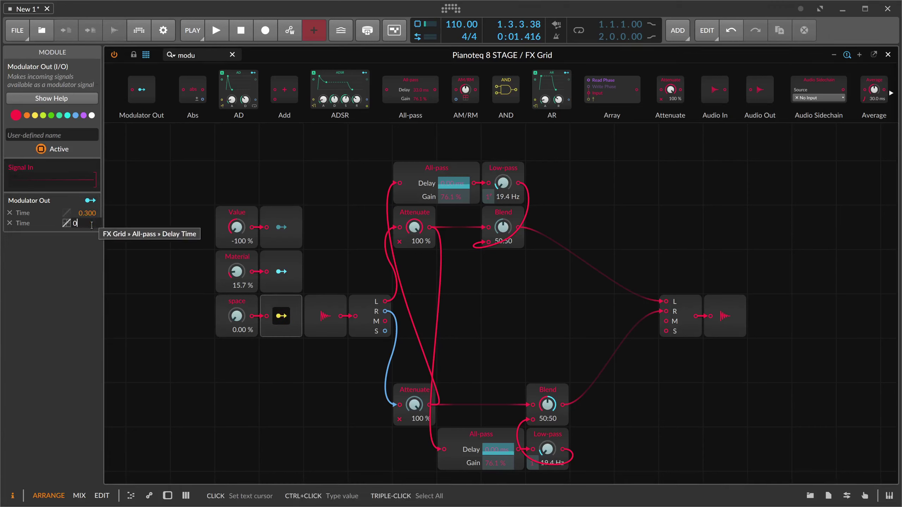
type(".3")
key("Return")
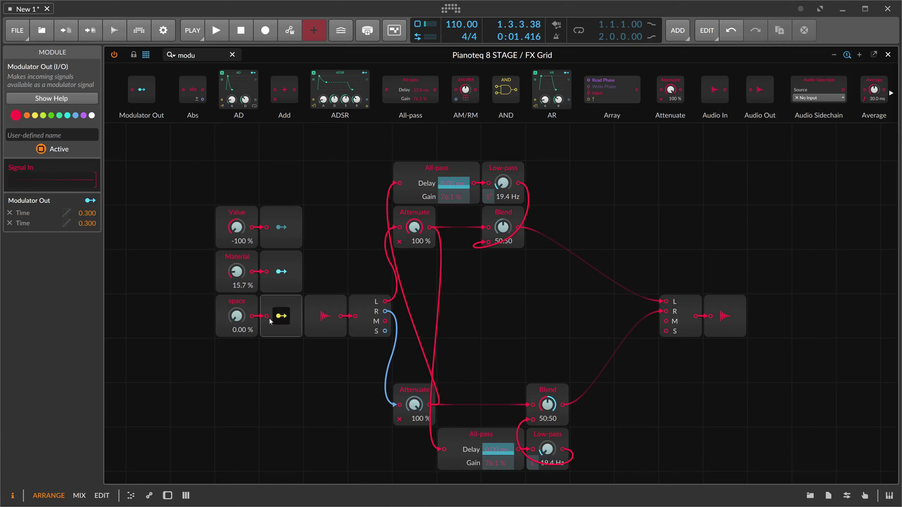
Step: Set the space knob to 38.0 %, the pan Value to 100 % and Material to 23.1 %
left_click_drag(236, 316, 236, 297)
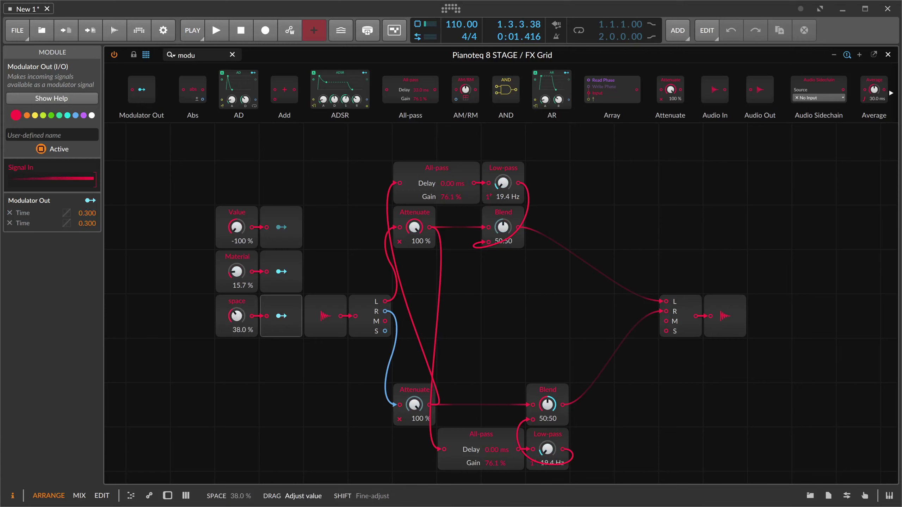
left_click_drag(236, 271, 236, 267)
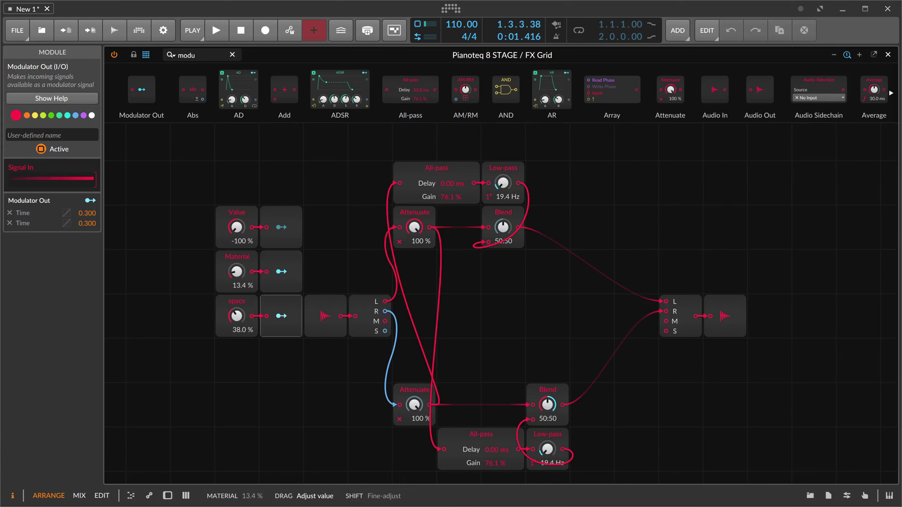
left_click_drag(236, 227, 236, 203)
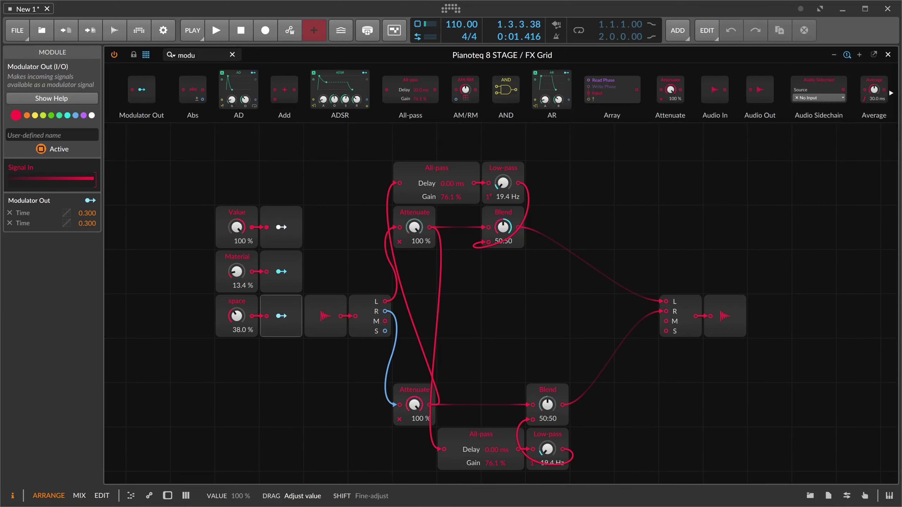
left_click_drag(236, 272, 236, 265)
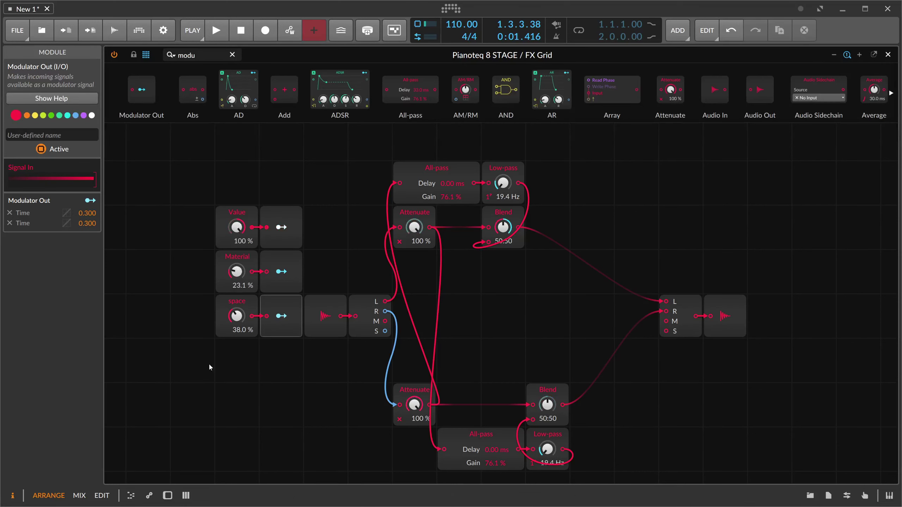
Step: Show the device chain, return the top Value module to -100 % and rename it "Pan"
left_click(168, 495)
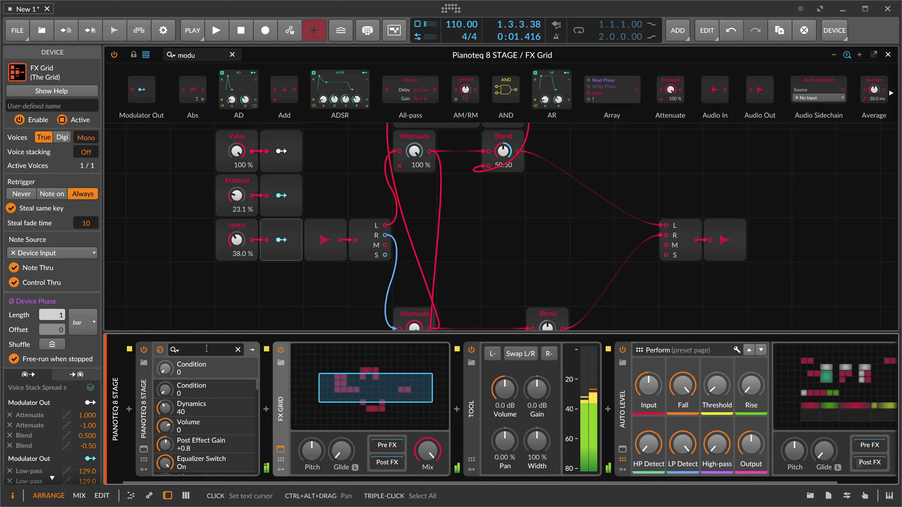
key("ctrl+z")
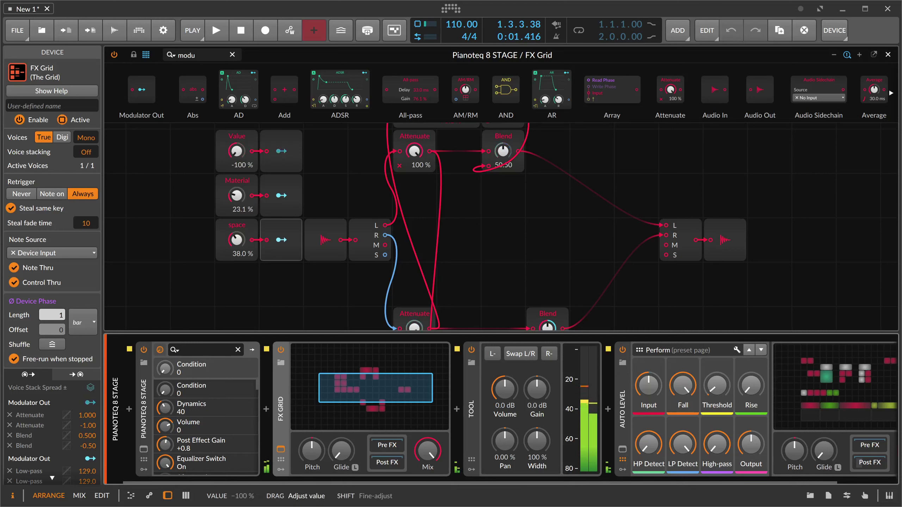
left_click(244, 134)
left_click(74, 127)
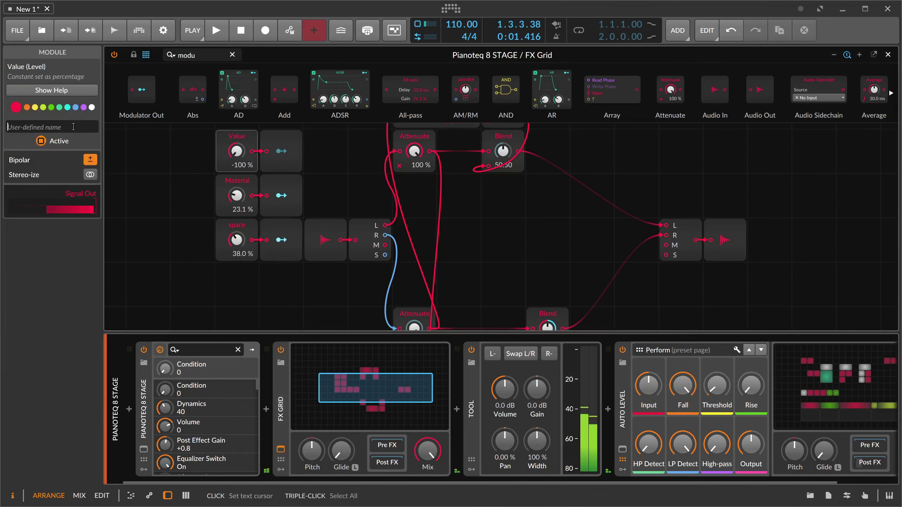
type("Pan")
key("Return")
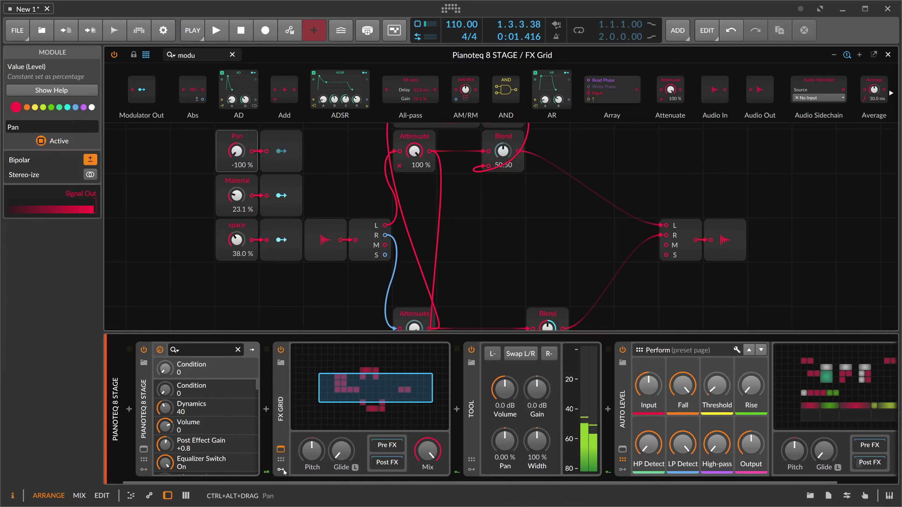
Step: Show the FX Grid's remote controls and add a new preset page in the Remote Controls Editor
left_click(280, 460)
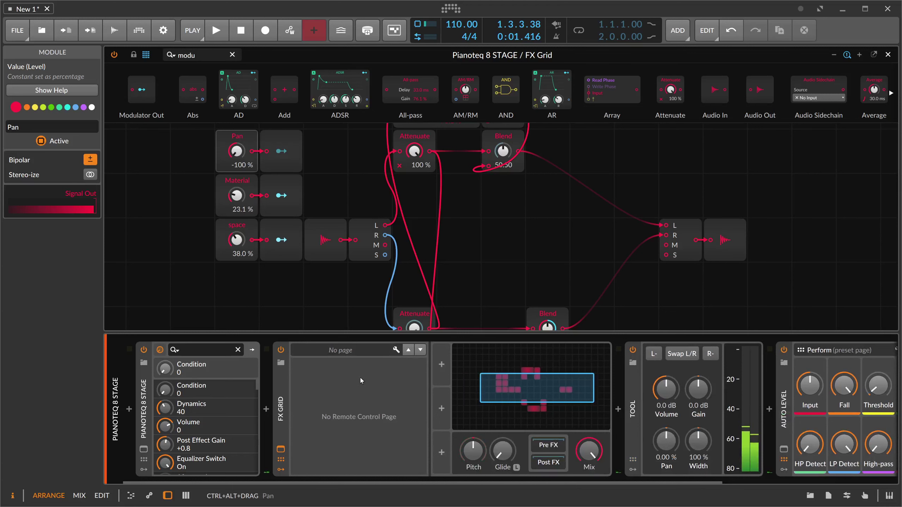
left_click(396, 350)
left_click(177, 155)
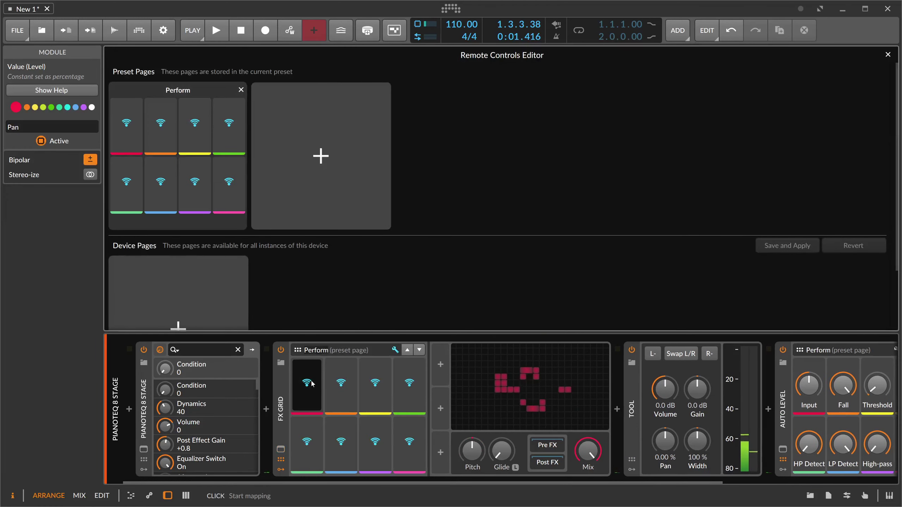
Step: Map the Pan, Material and space knobs to the first three slots of the Perform remote control page
left_click(281, 449)
left_click(257, 227)
scroll(256, 227, "down", 2)
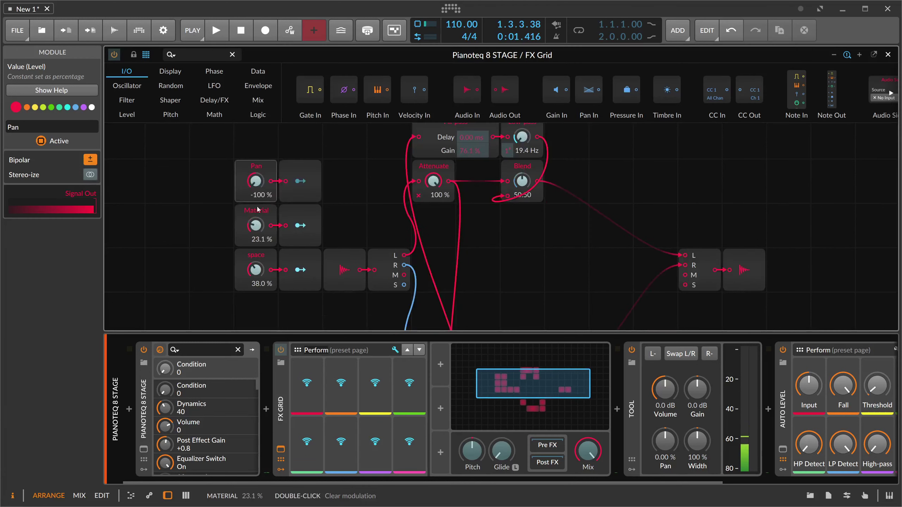
left_click(255, 226)
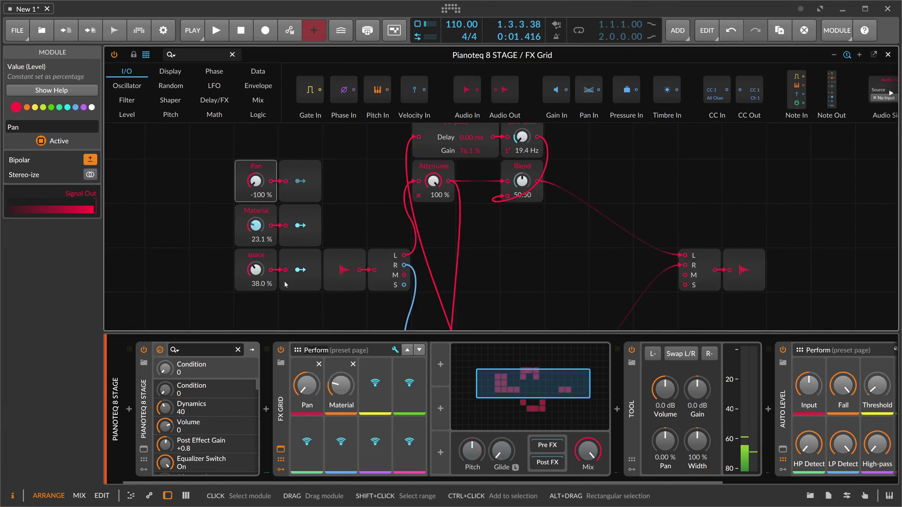
left_click(255, 270)
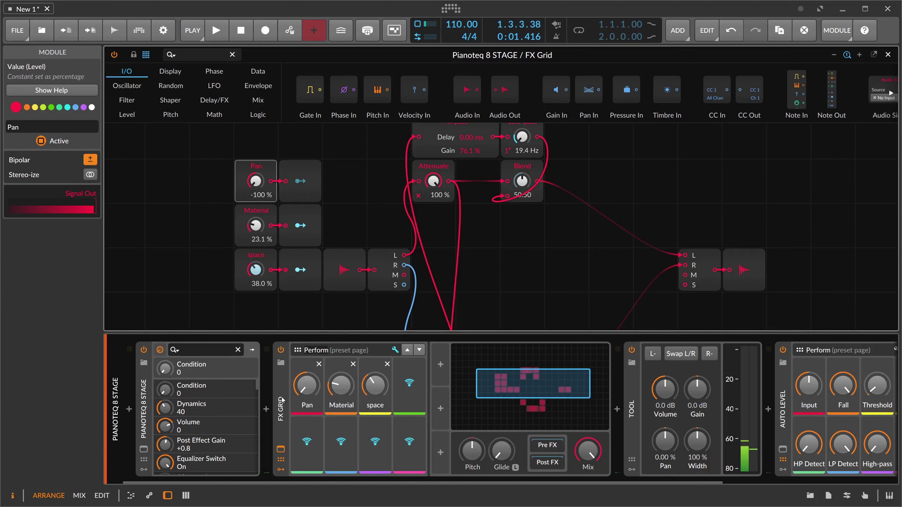
Step: Rename the FX Grid device to "Better Pan" and reset the Pan knob to 0.00 %
left_click(318, 305)
left_click(65, 107)
type("Better Pan")
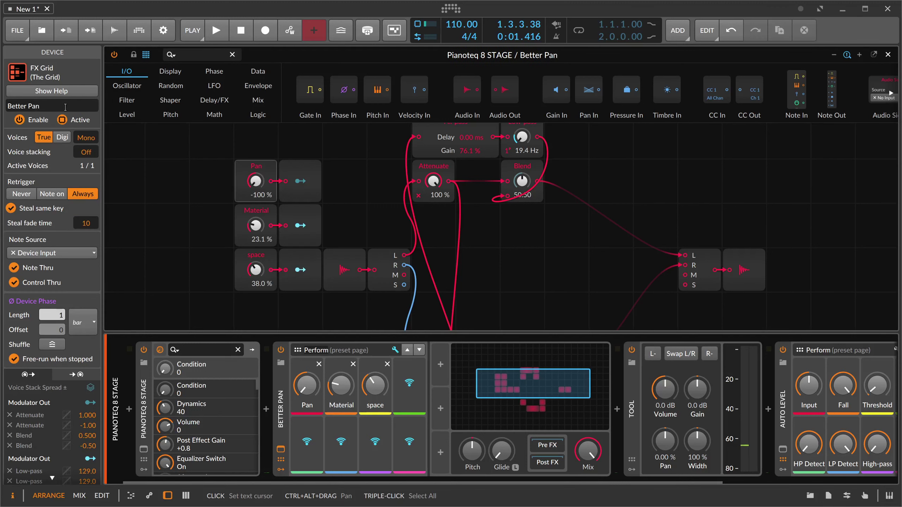
double_click(256, 181)
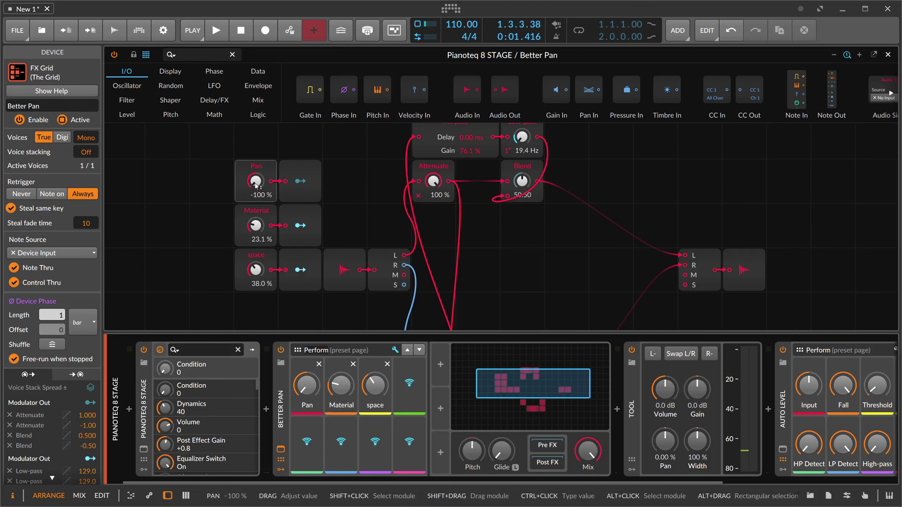
Step: Shift the lower channel's All-pass, Low-pass and Blend modules one column toward the input so they mirror the upper channel
left_click_drag(513, 385, 507, 389)
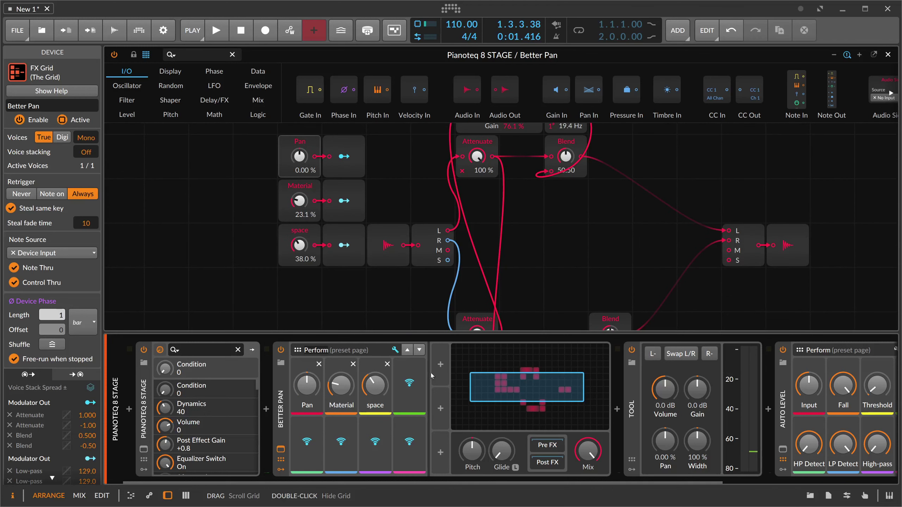
key("minus")
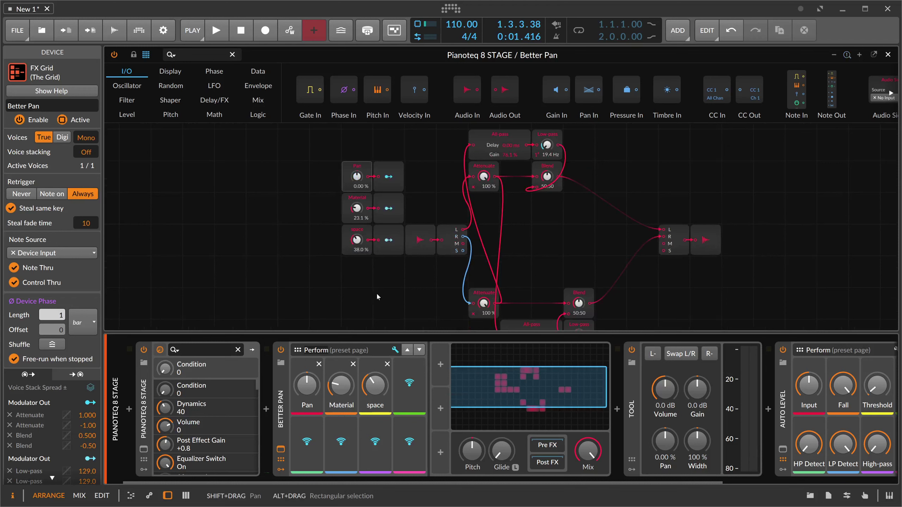
left_click_drag(375, 295, 322, 290)
key("minus")
left_click(441, 304)
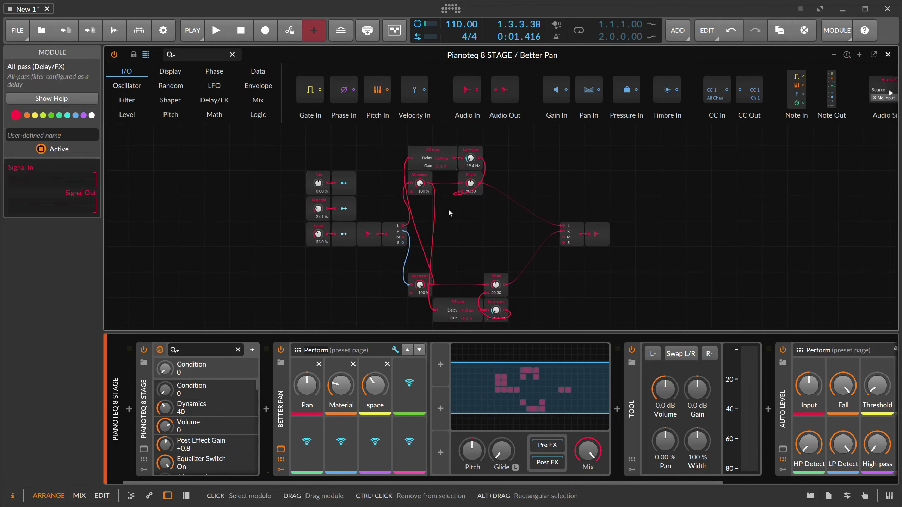
left_click_drag(441, 303, 414, 304)
left_click(499, 281, "shift")
left_click_drag(500, 280, 475, 280)
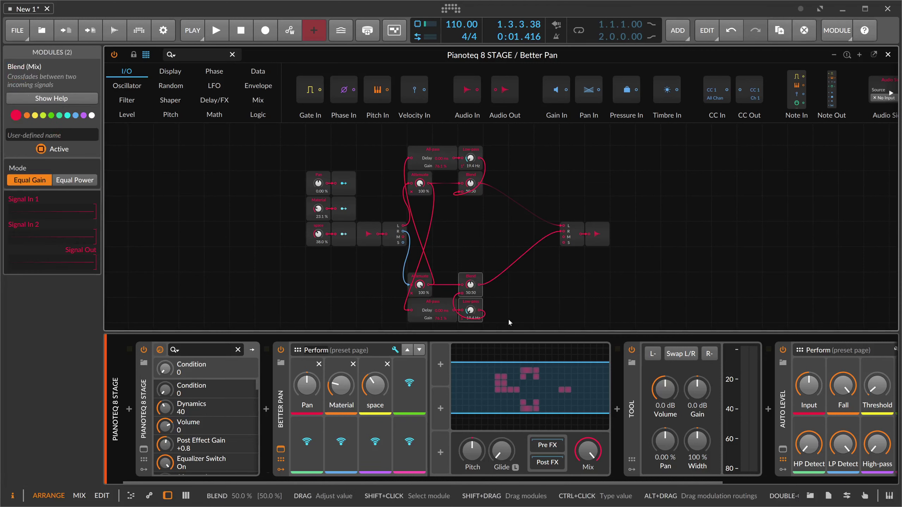
Step: Insert a Convolution device directly after the Better Pan device
left_click(617, 409)
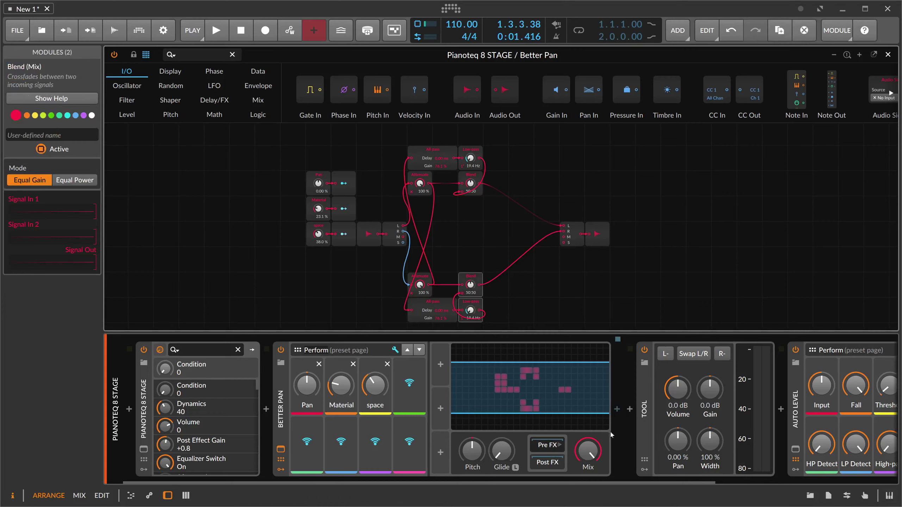
type("conv")
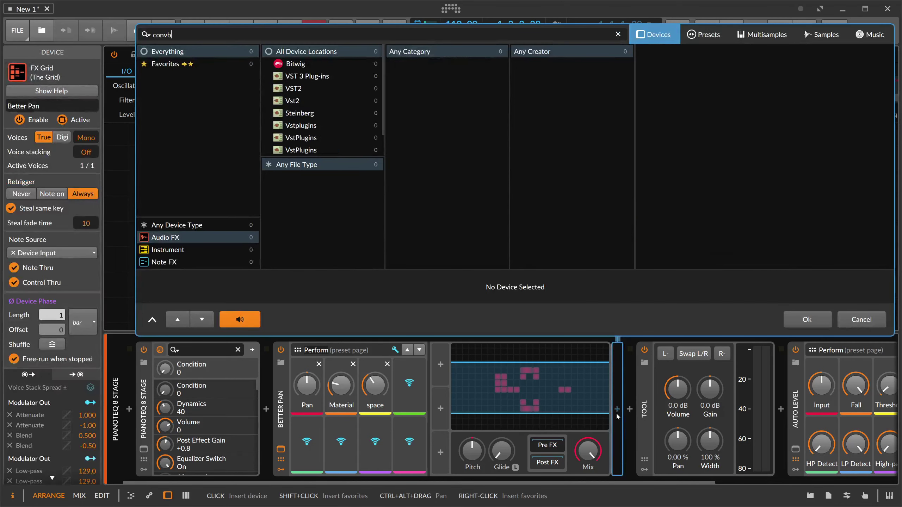
key("Down")
key("Return")
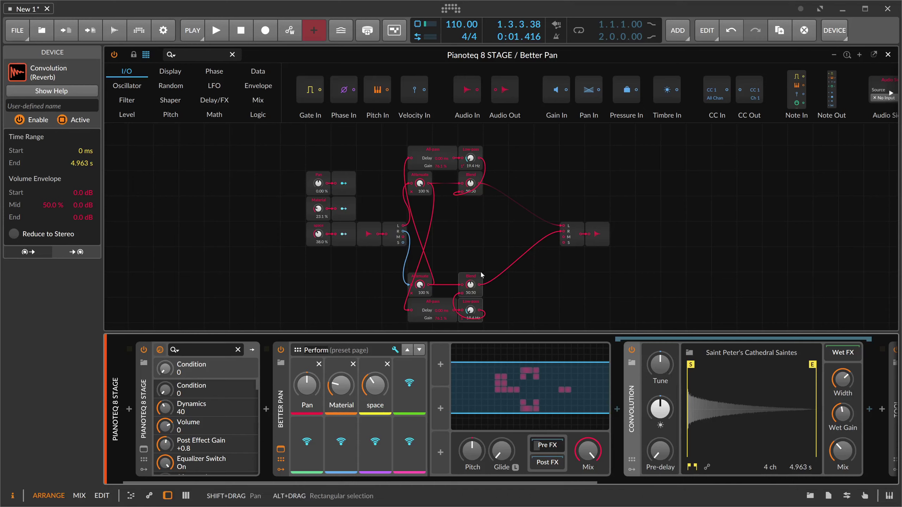
Step: Move the Pan, Material and space modules with their Modulator Outs two columns away from the audio input
left_click(440, 152)
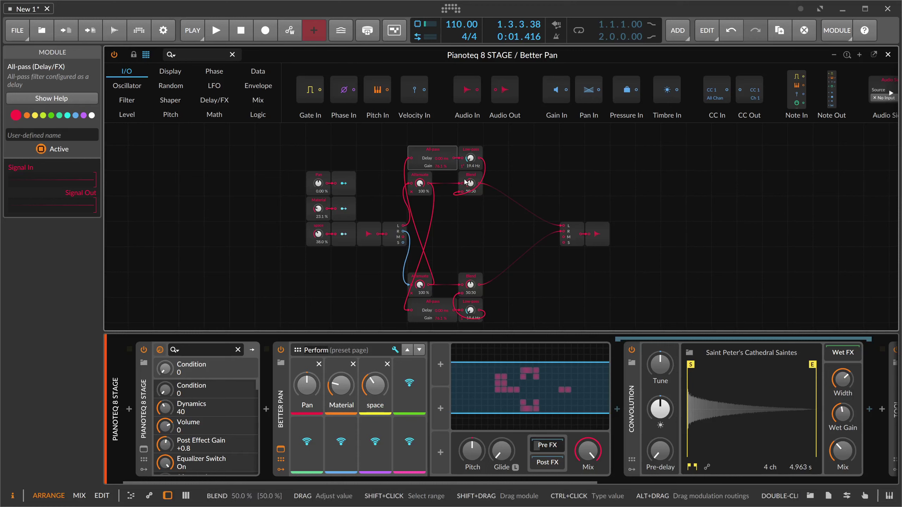
left_click_drag(344, 266, 311, 175)
left_click_drag(312, 178, 281, 185)
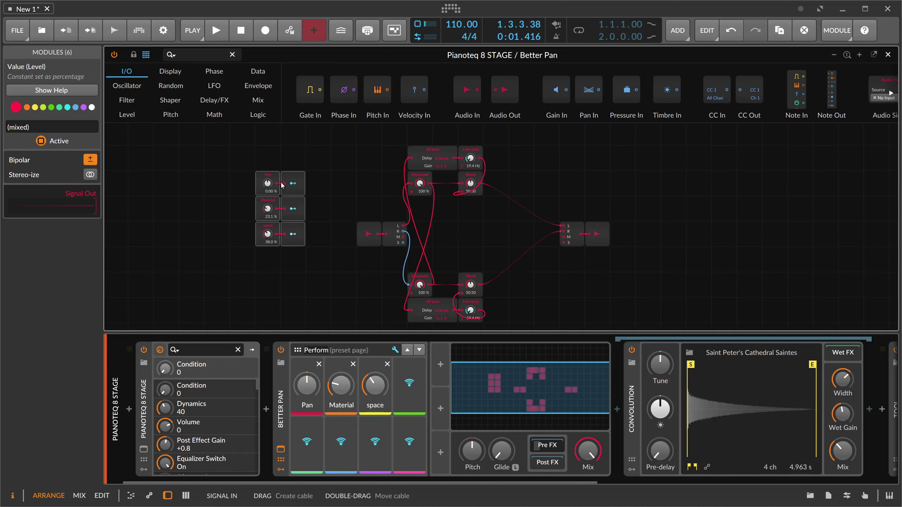
Step: Delete the Convolution device from the device chain
scroll(663, 393, "right", 5)
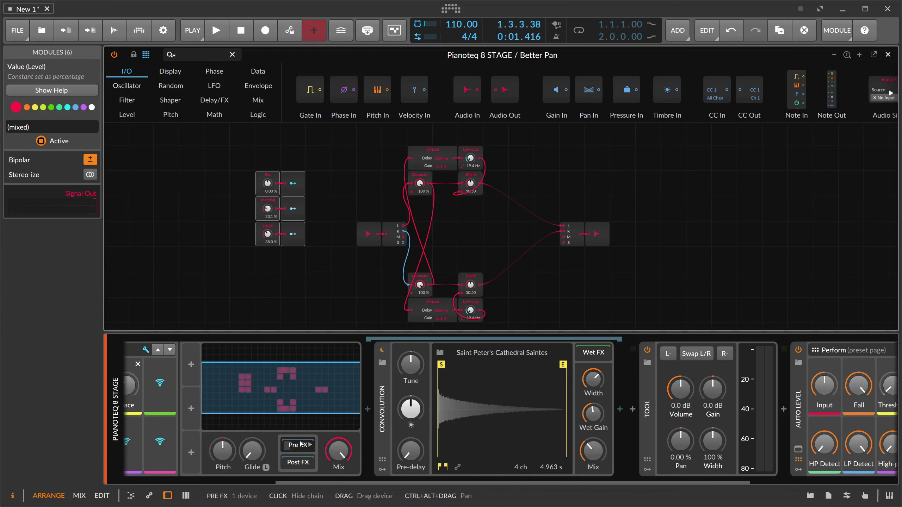
key("Delete")
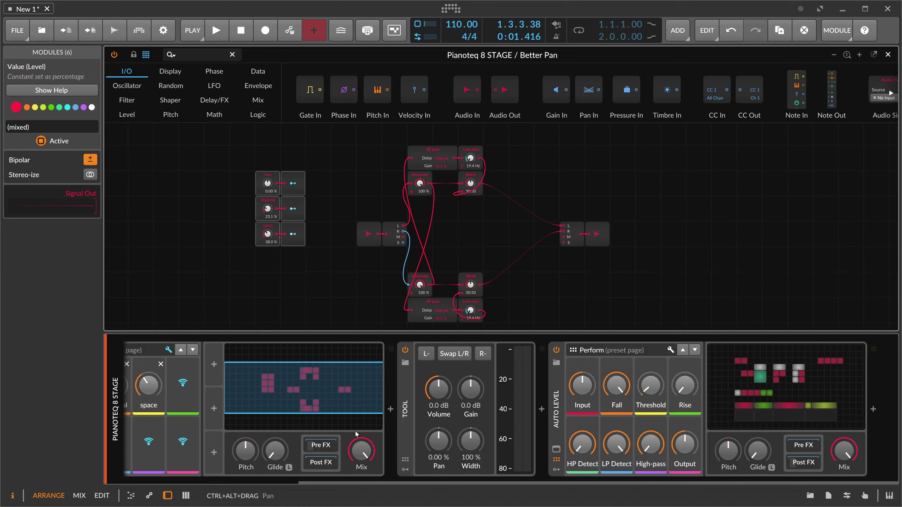
left_click_drag(360, 483, 209, 483)
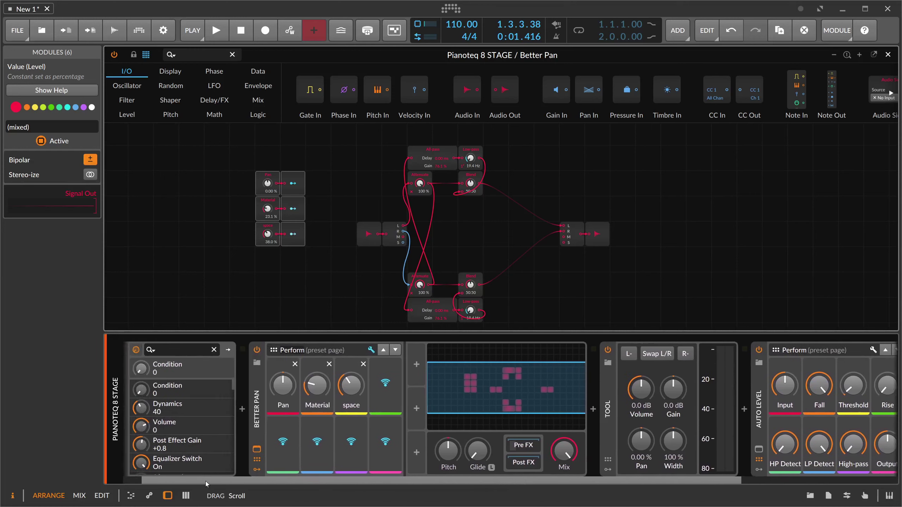
left_click_drag(279, 484, 441, 476)
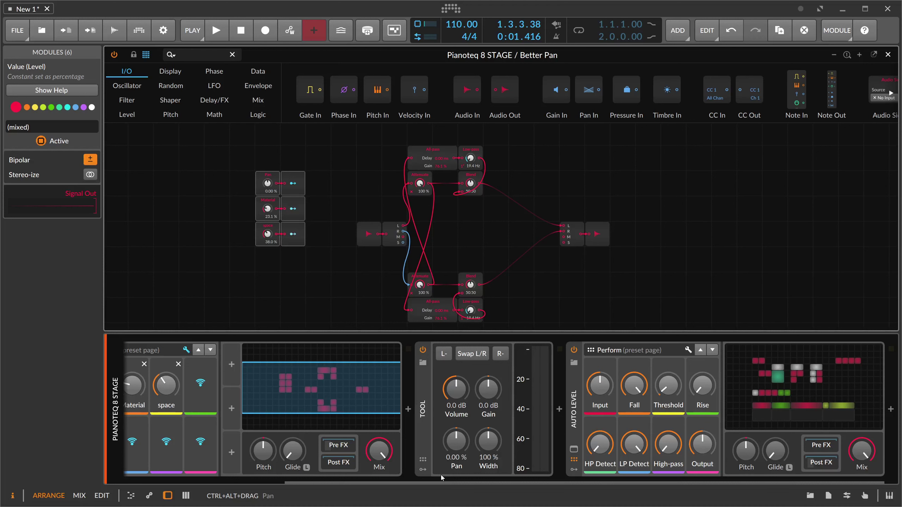
left_click_drag(440, 478, 302, 483)
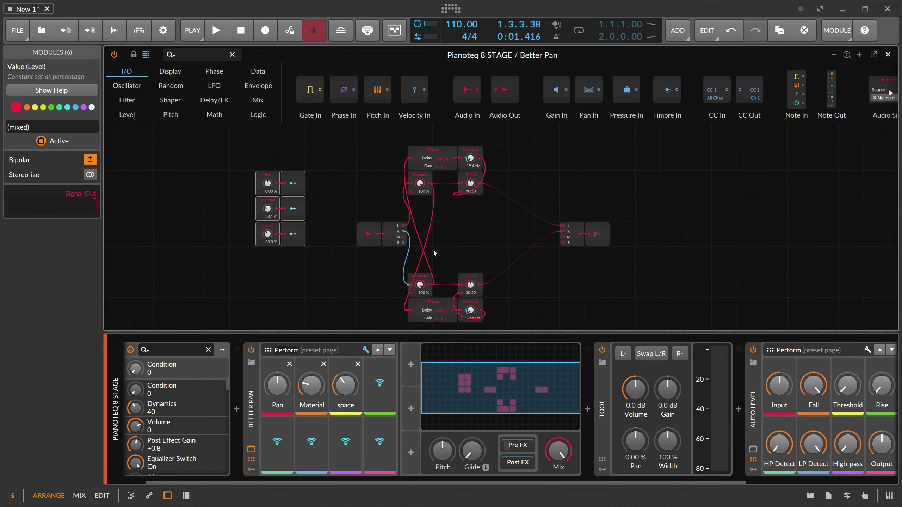
scroll(349, 240, "down", 2)
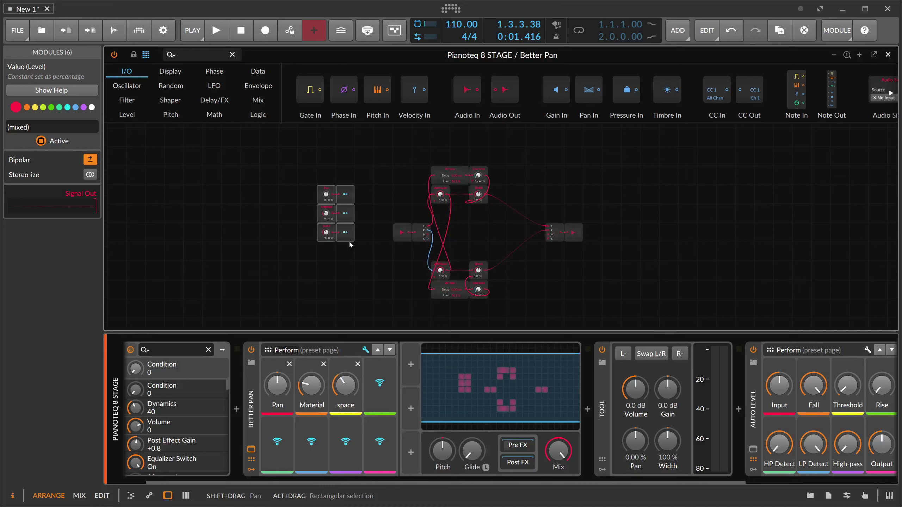